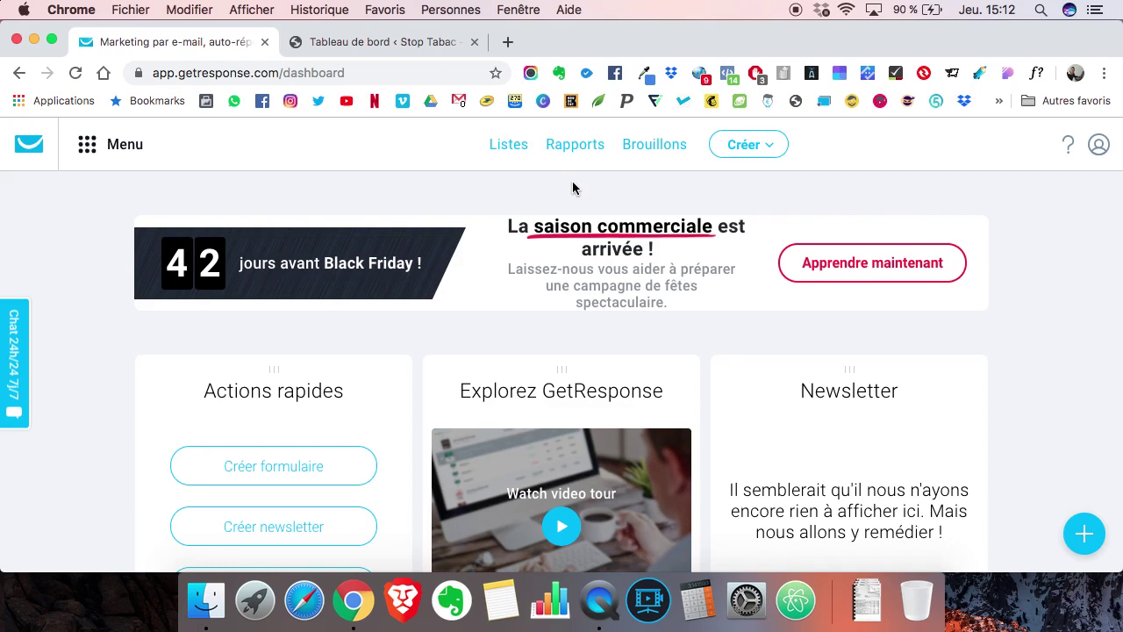
- Start a new form and filter the List Builder Wizard templates by the type "Inscription à la newsletter"
click(771, 149)
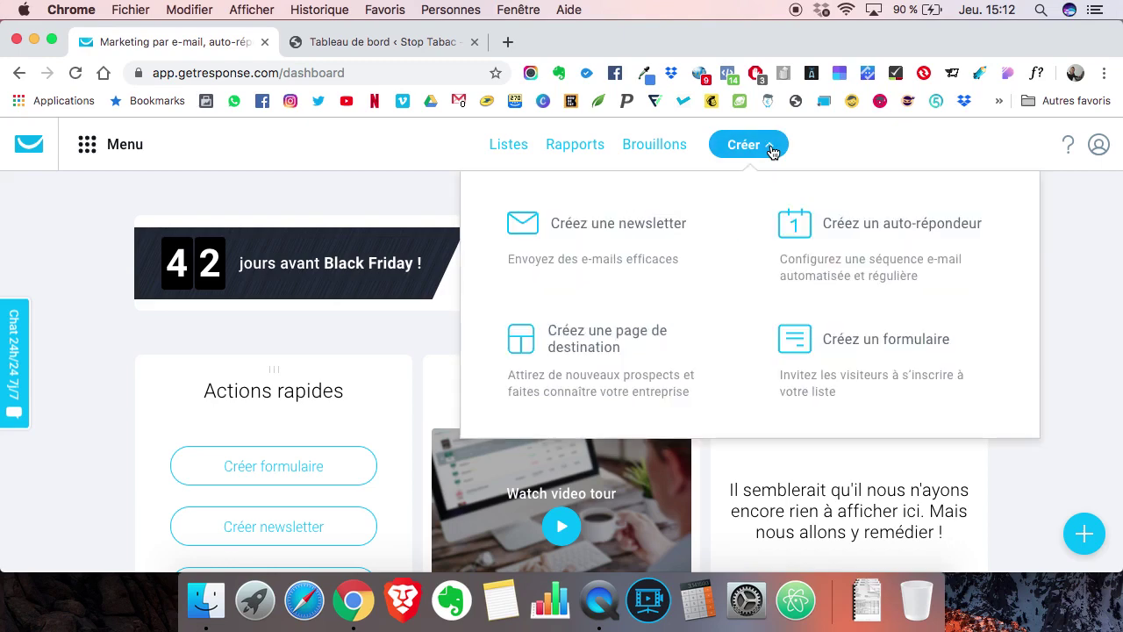
click(840, 347)
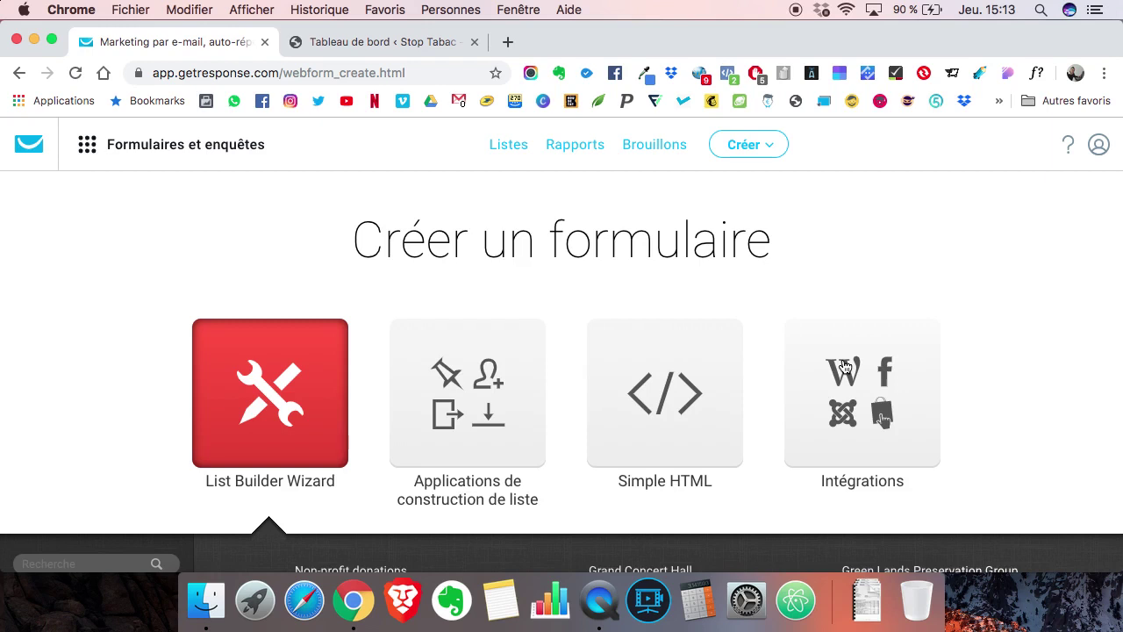
scroll(844, 367, down, 2)
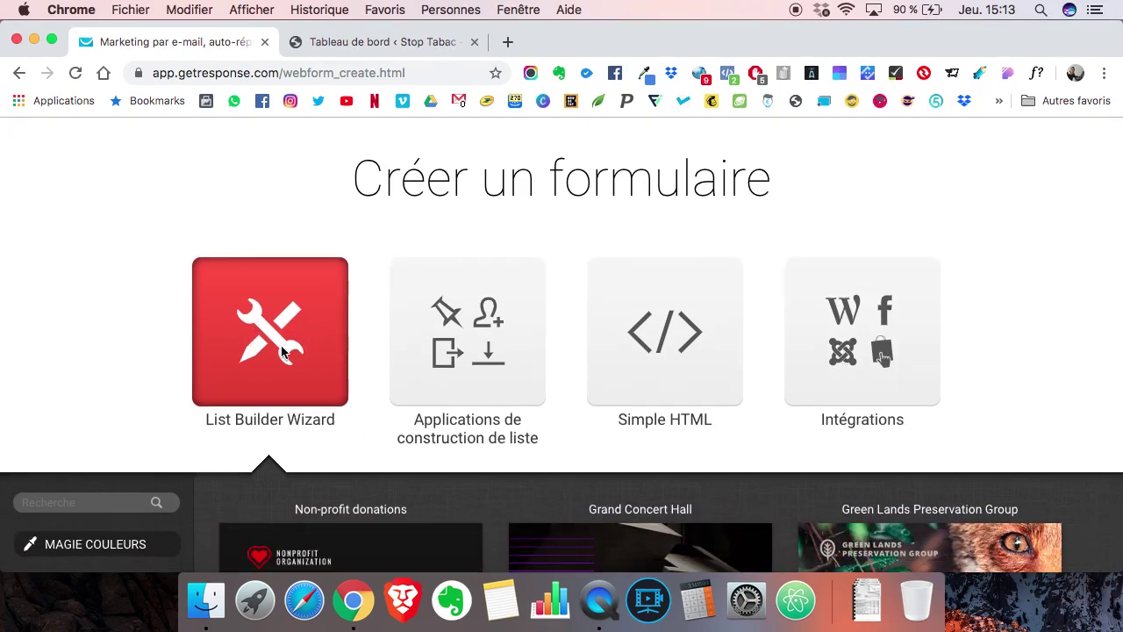
scroll(285, 330, down, 4)
scroll(285, 330, down, 4)
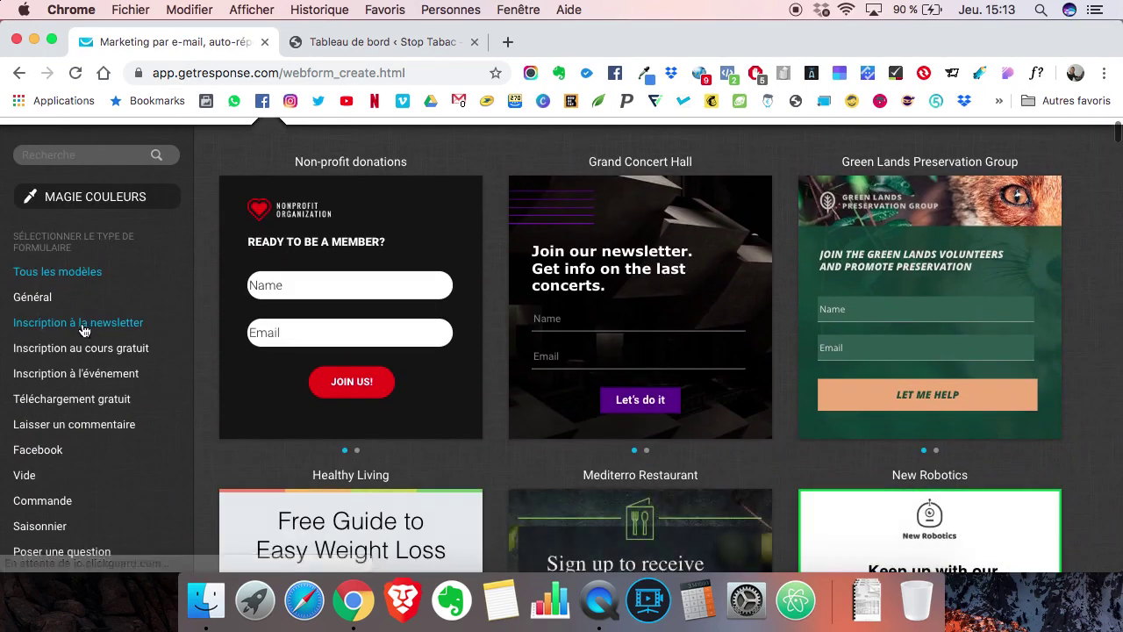
click(100, 329)
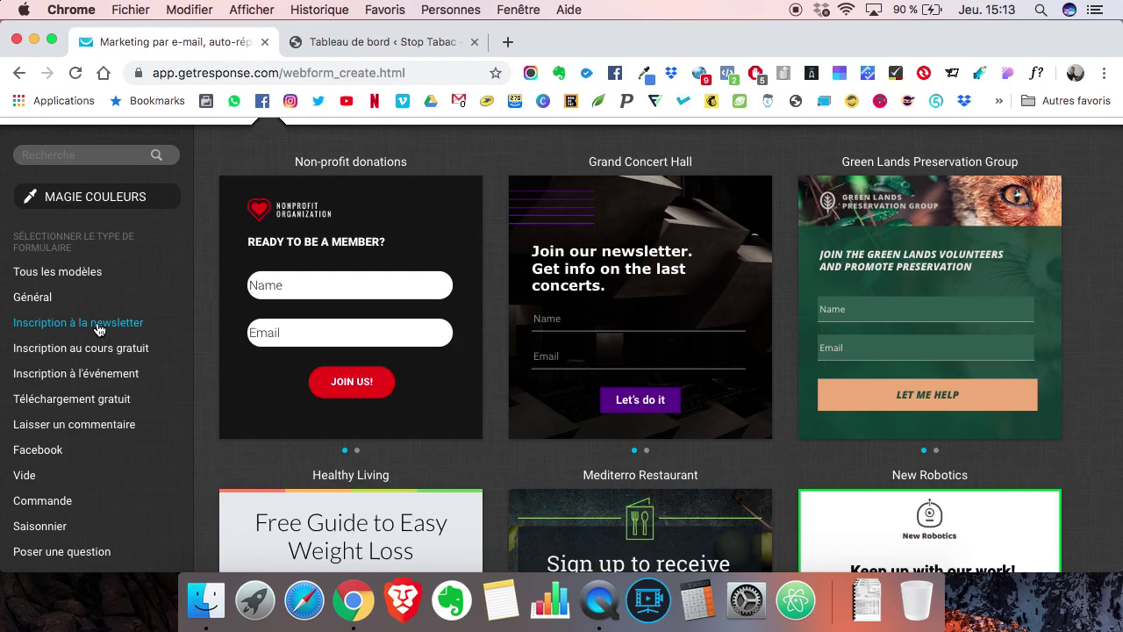
- Find the "Exclusive Offers" template among the newsletter signup forms and use it for the form
mouse_move(458, 325)
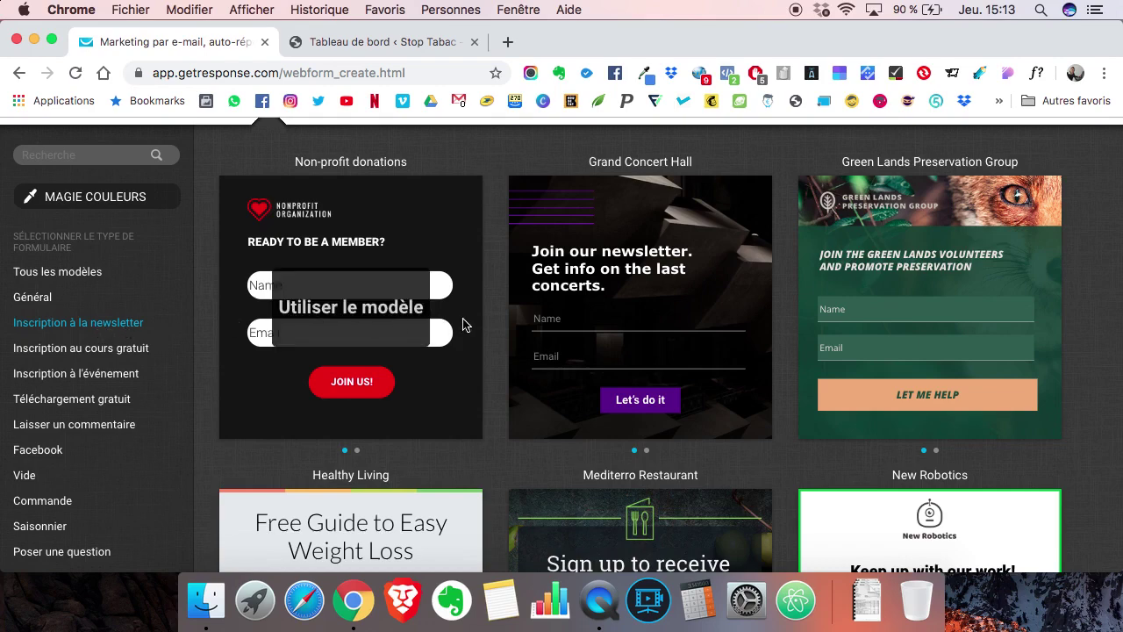
scroll(491, 324, down, 10)
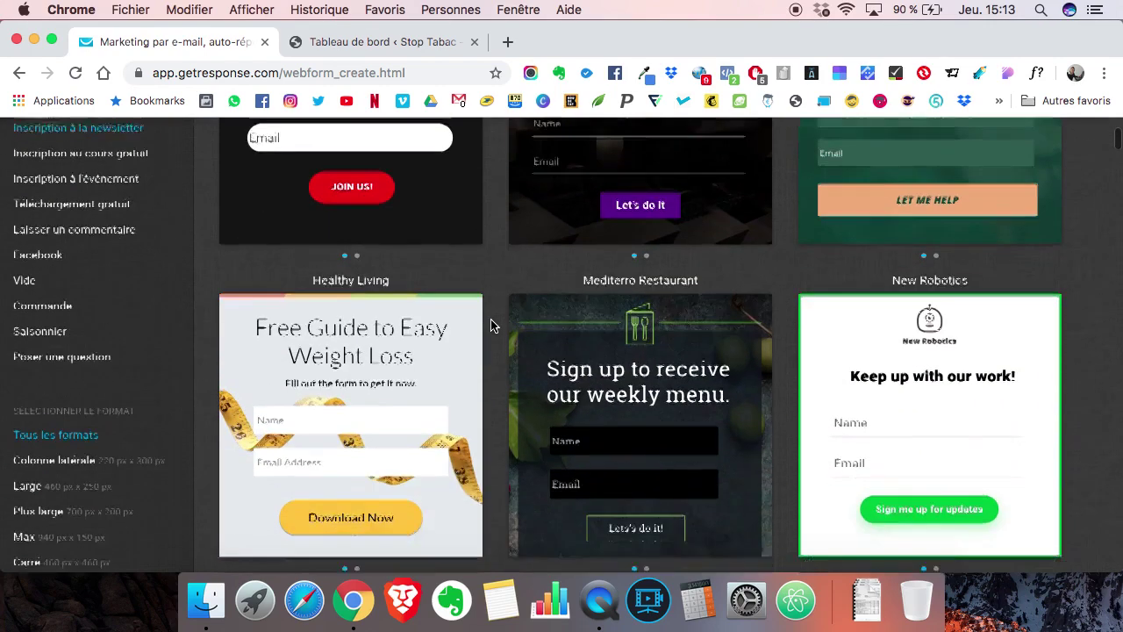
scroll(491, 325, down, 7)
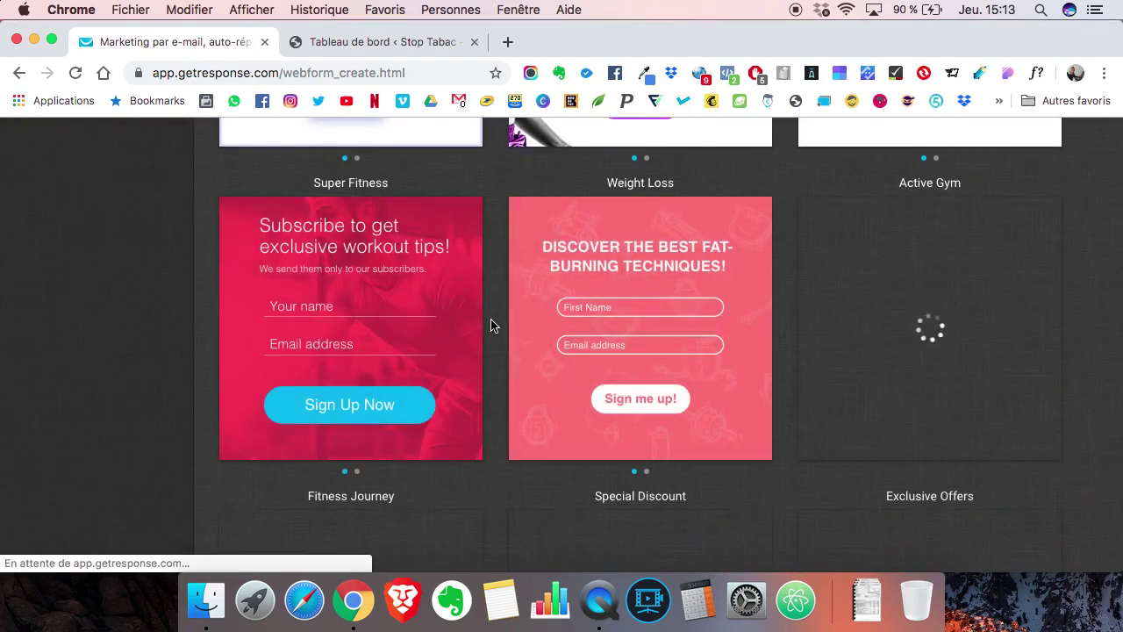
scroll(491, 325, down, 1)
scroll(491, 325, down, 5)
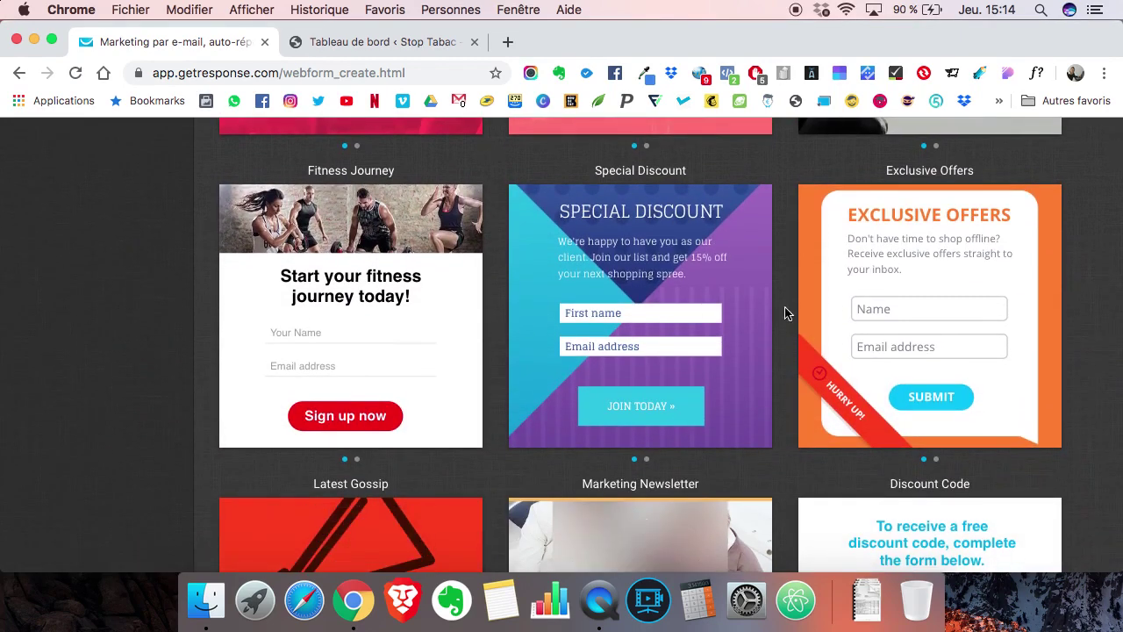
mouse_move(882, 318)
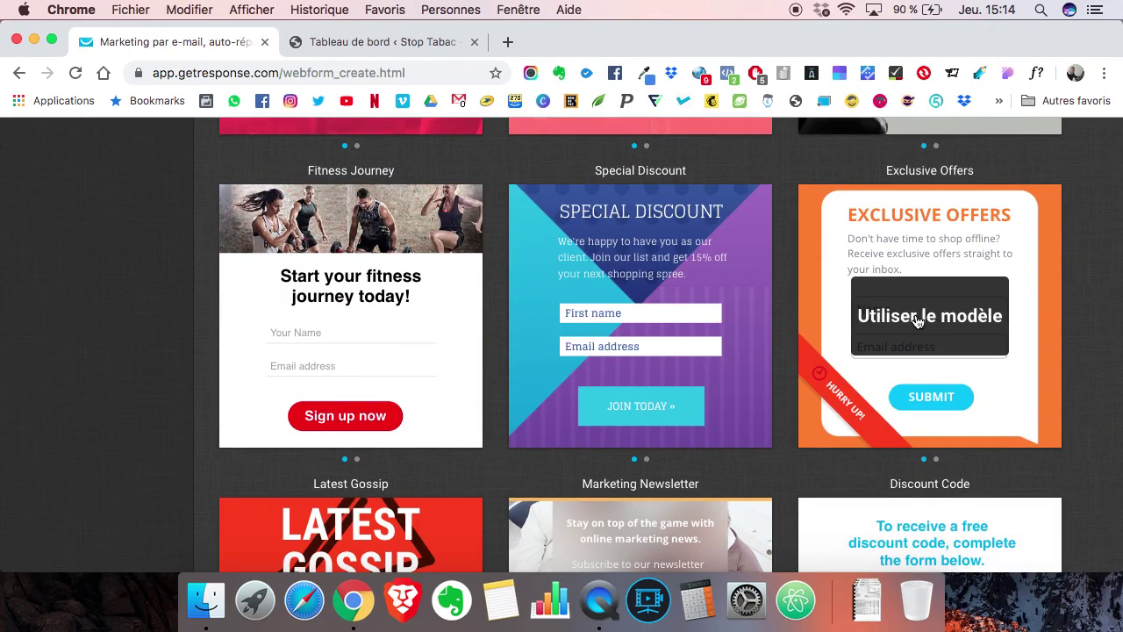
click(917, 321)
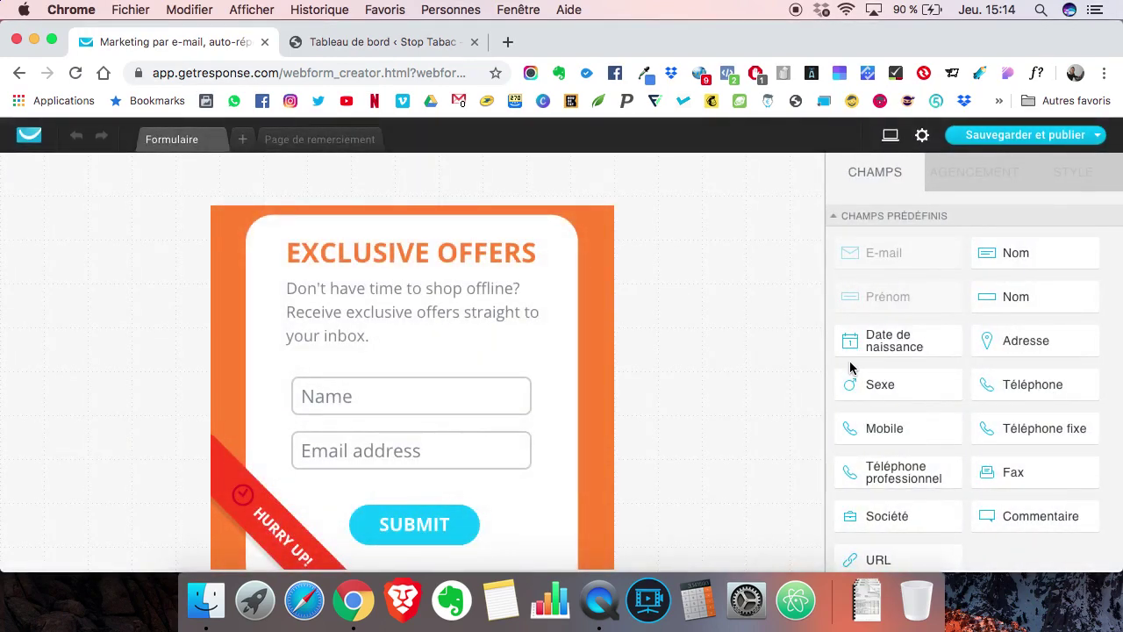
- Replace the form's "EXCLUSIVE OFFERS" headline with: Téléchargez l'e-book "5 astuces pour stopper la cigarette"
click(414, 254)
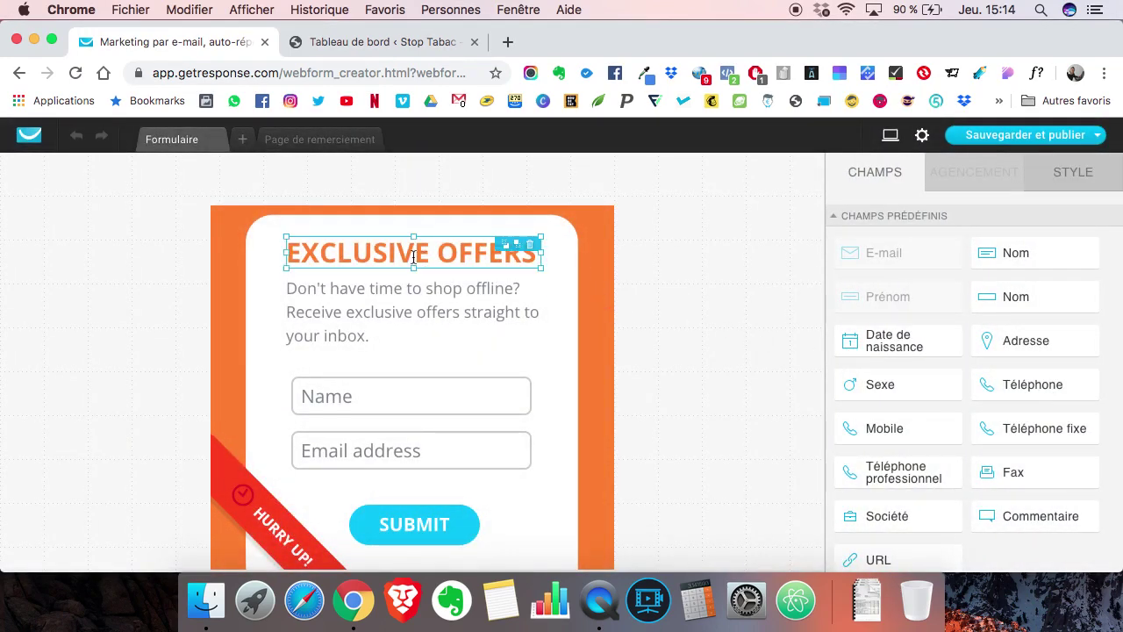
double_click(414, 257)
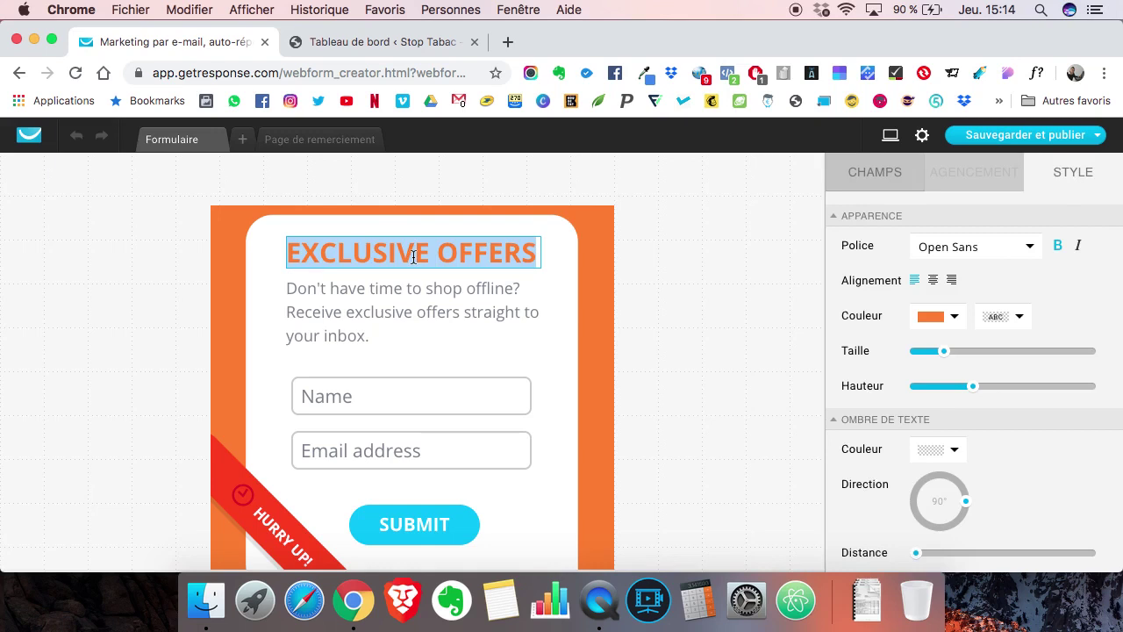
text(Téléchargez l')
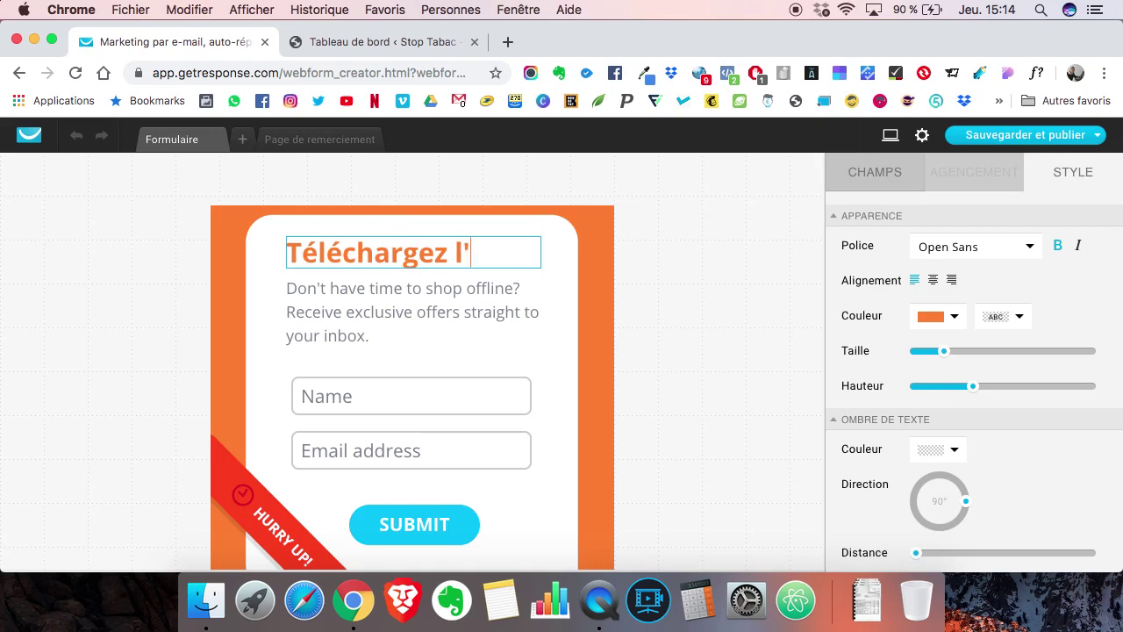
text(e-book)
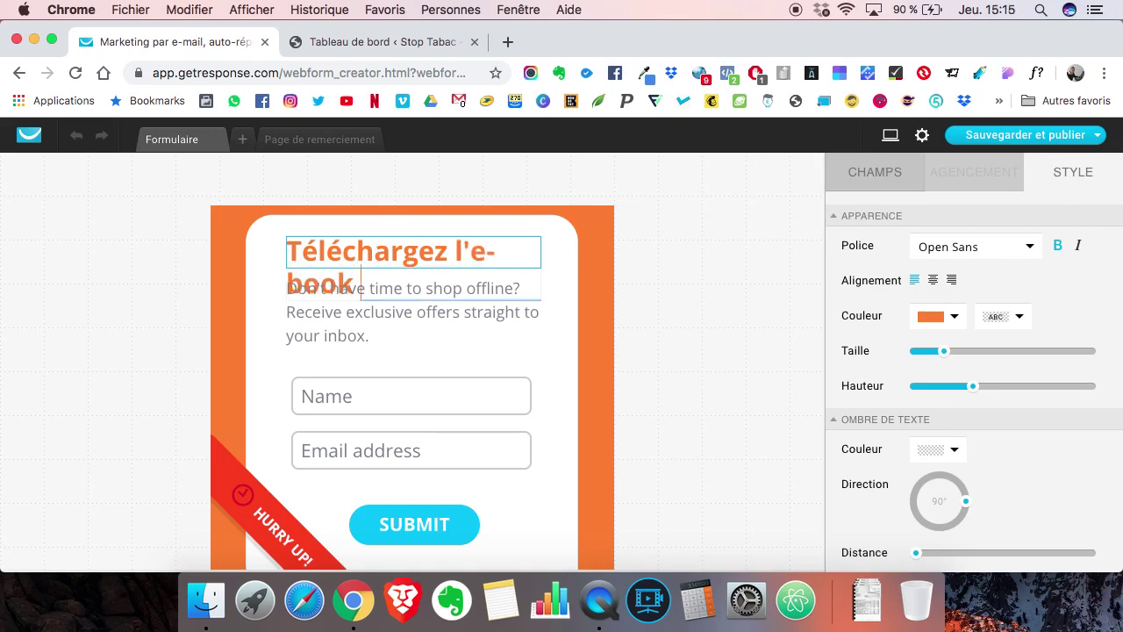
text( "5 astu)
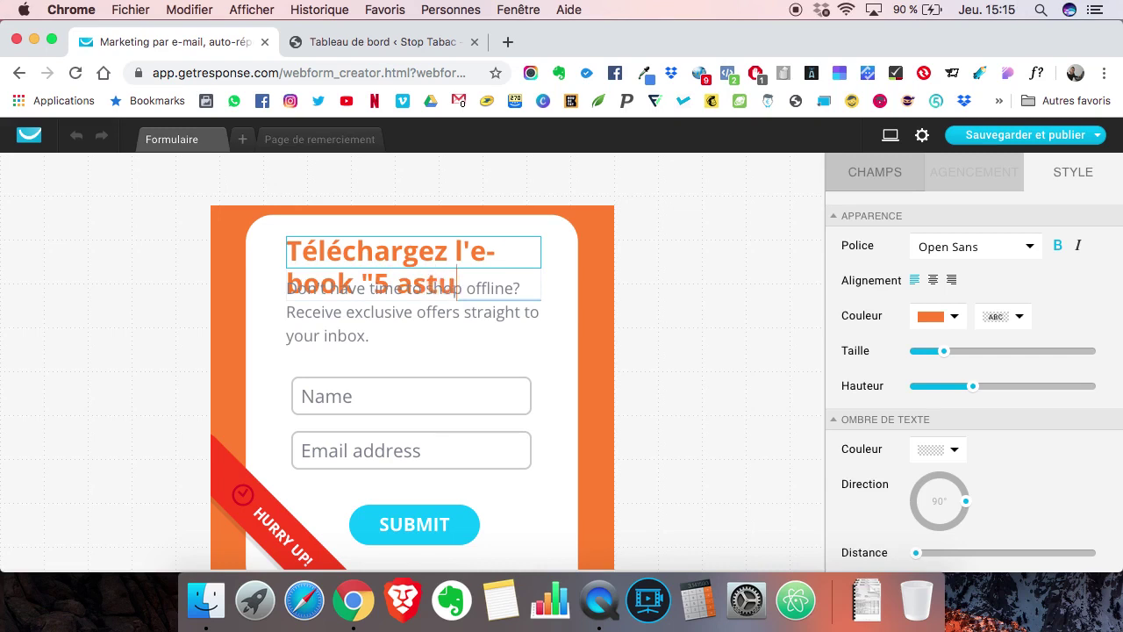
text(ces pour sto)
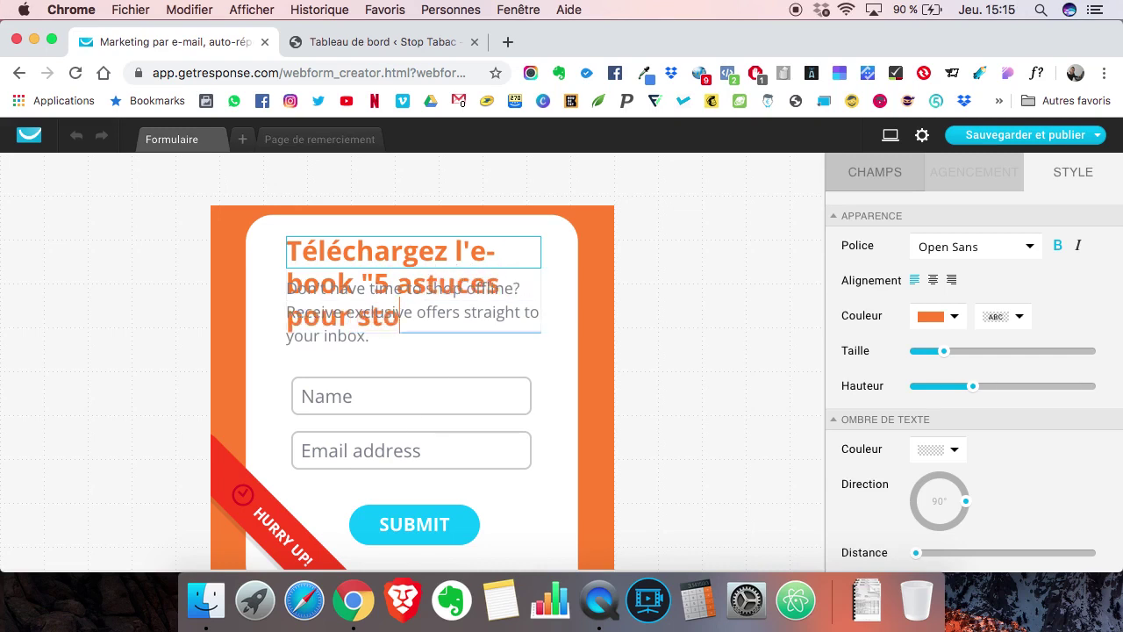
text(pper la ciga)
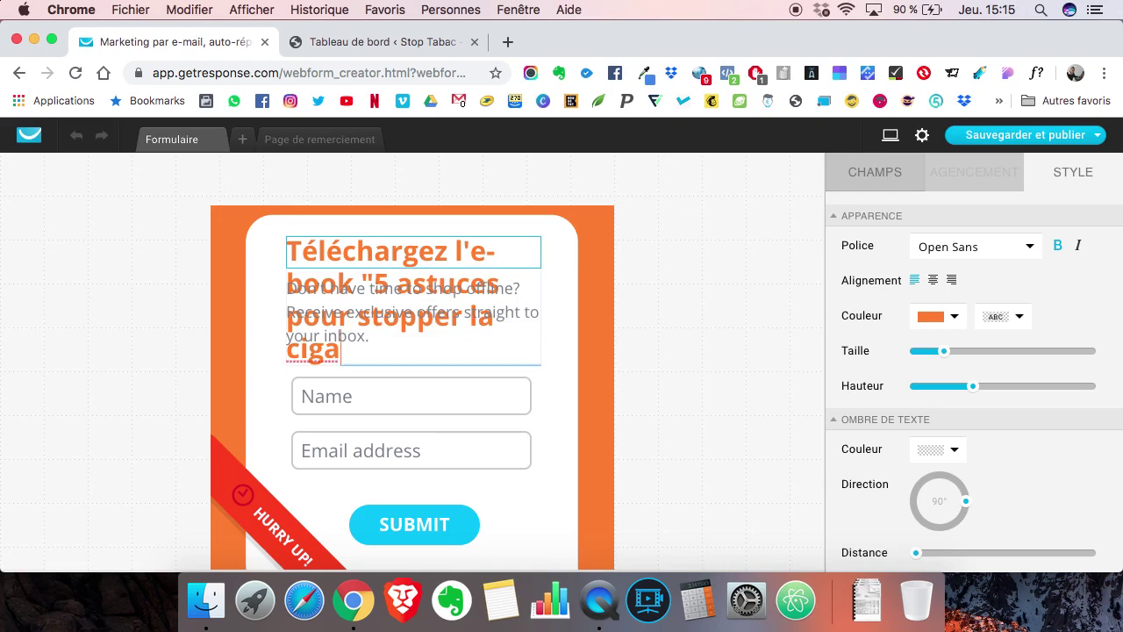
text(rette")
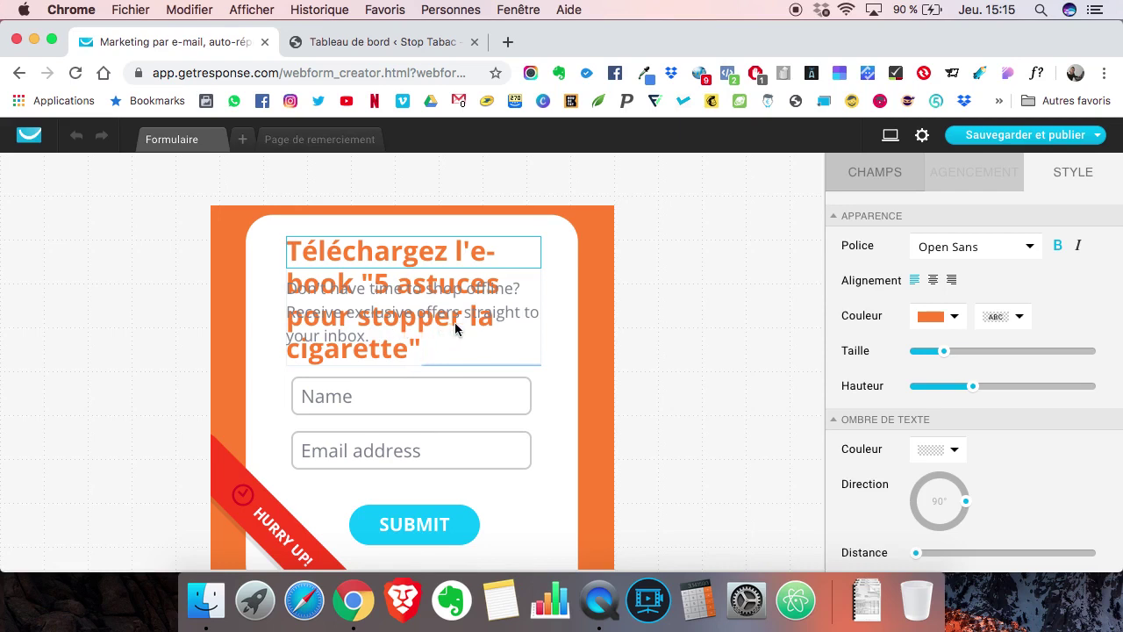
click(654, 311)
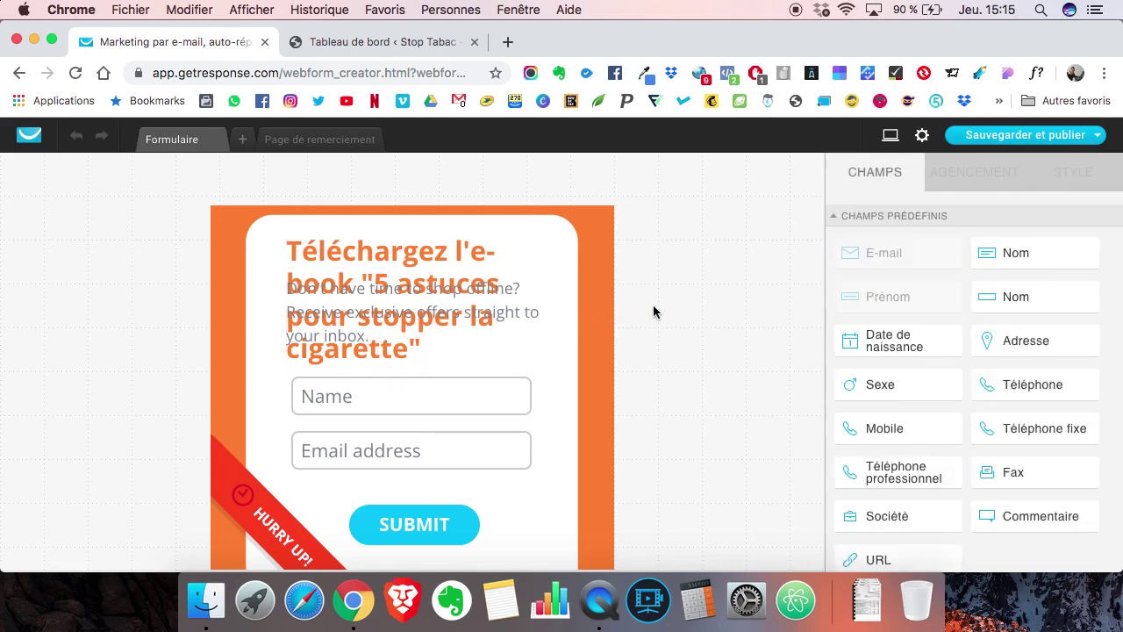
- Delete the "Don't have time to shop offline?" paragraph that overlaps the headline
click(524, 311)
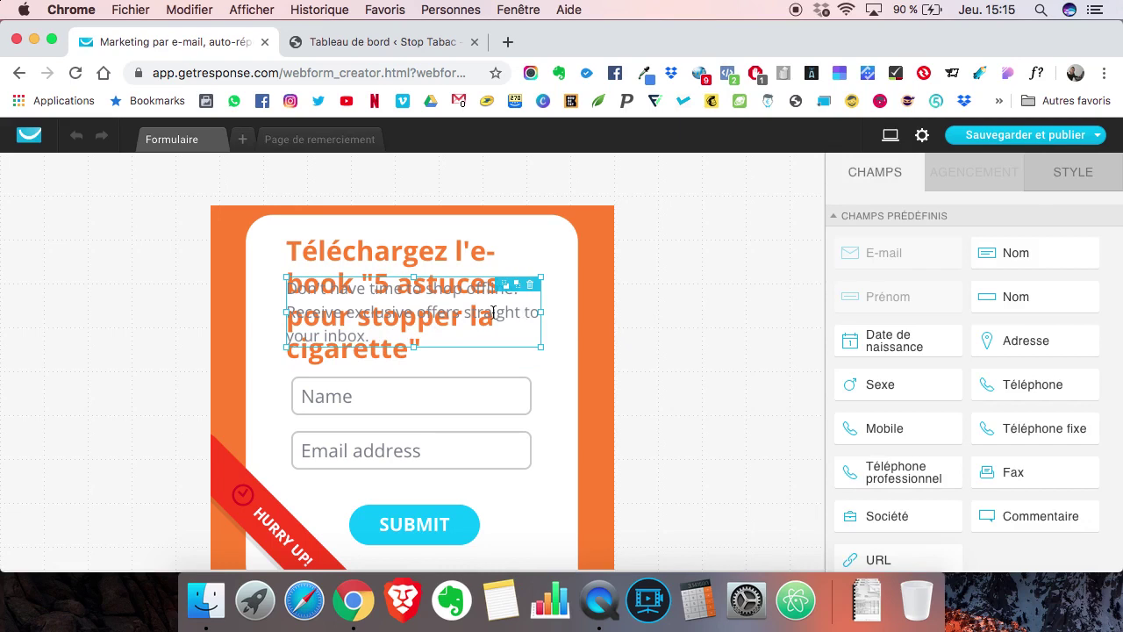
click(688, 299)
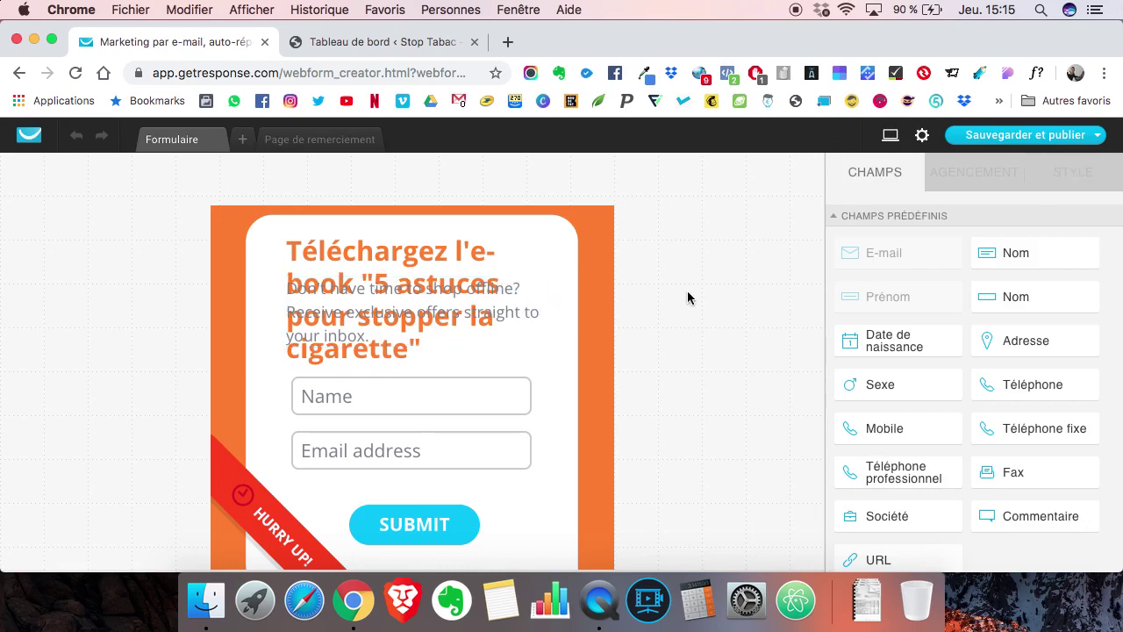
click(524, 311)
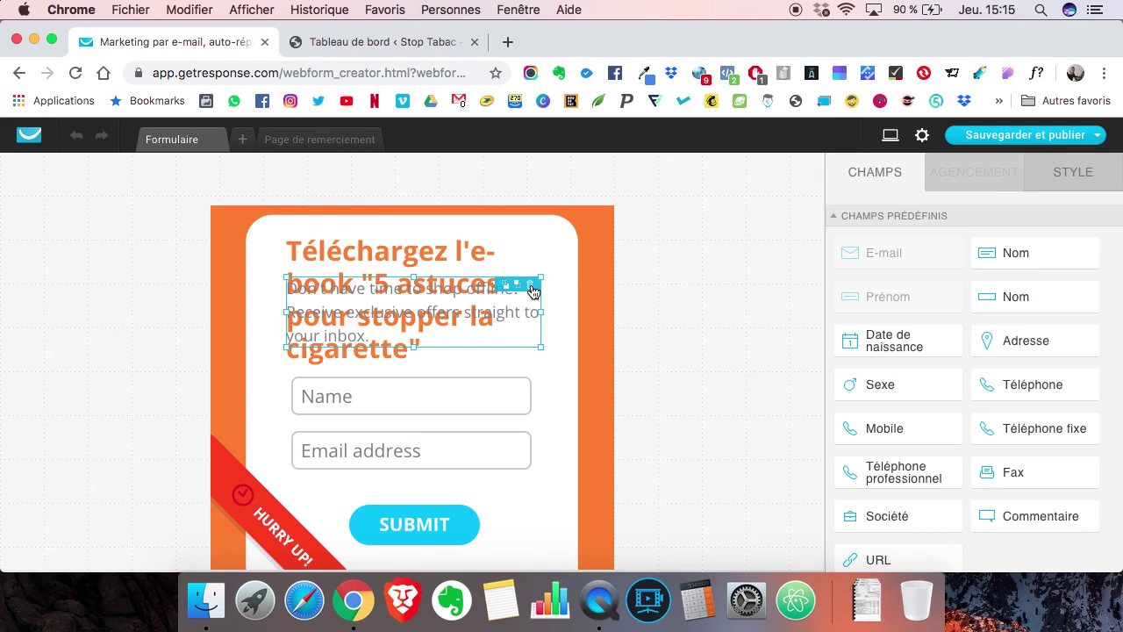
click(531, 286)
- Select the whole headline text and apply the Yesteryear font to it
click(435, 283)
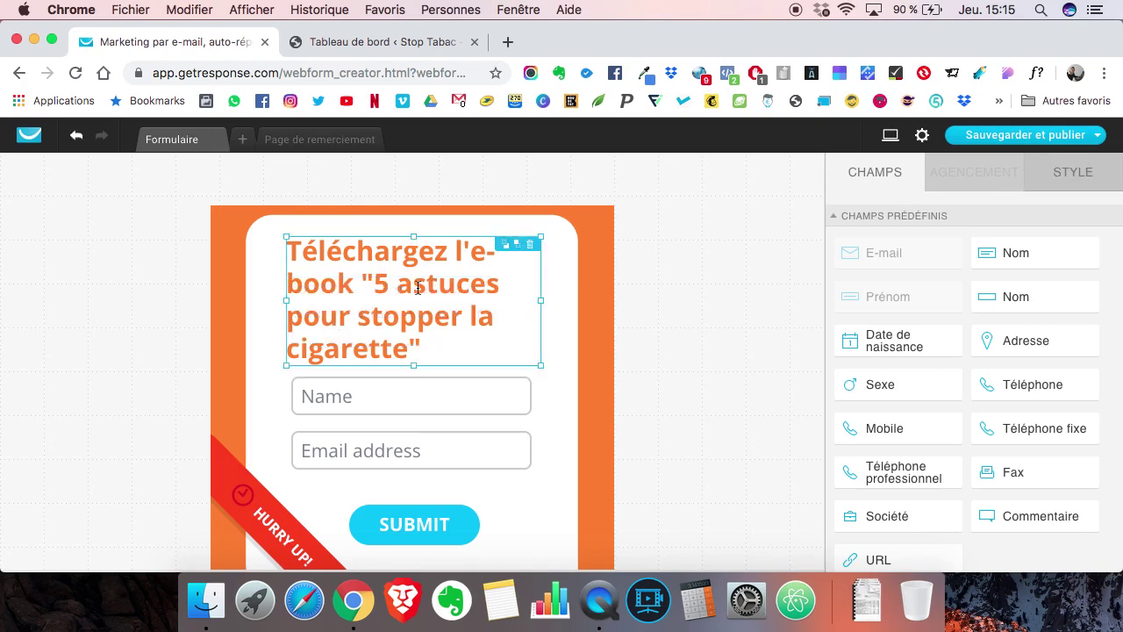
click(363, 283)
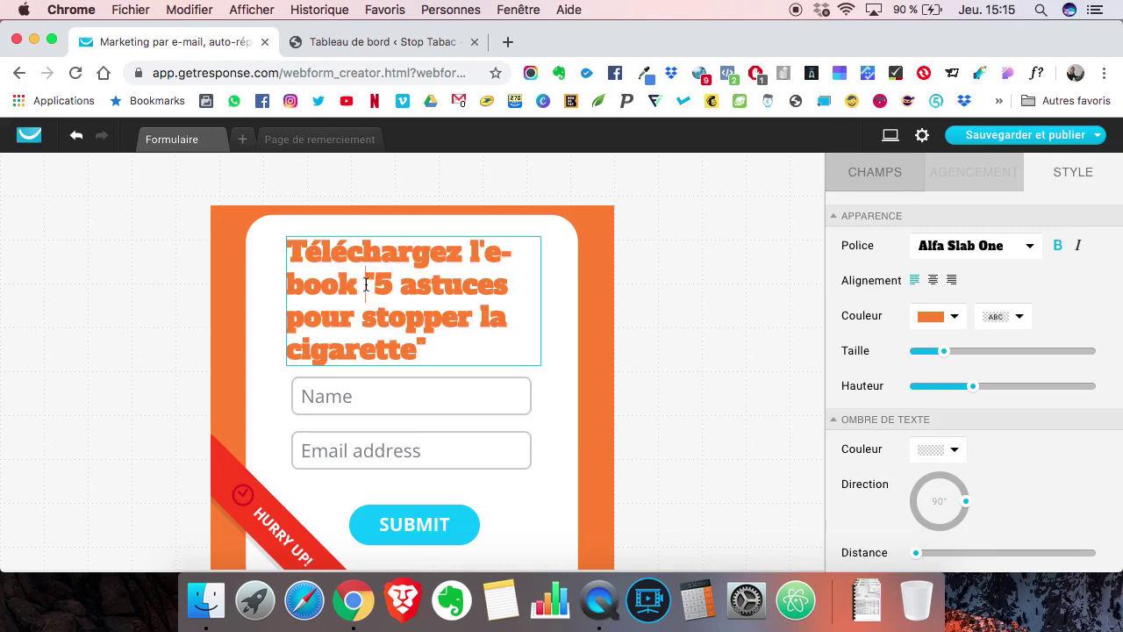
triple_click(386, 281)
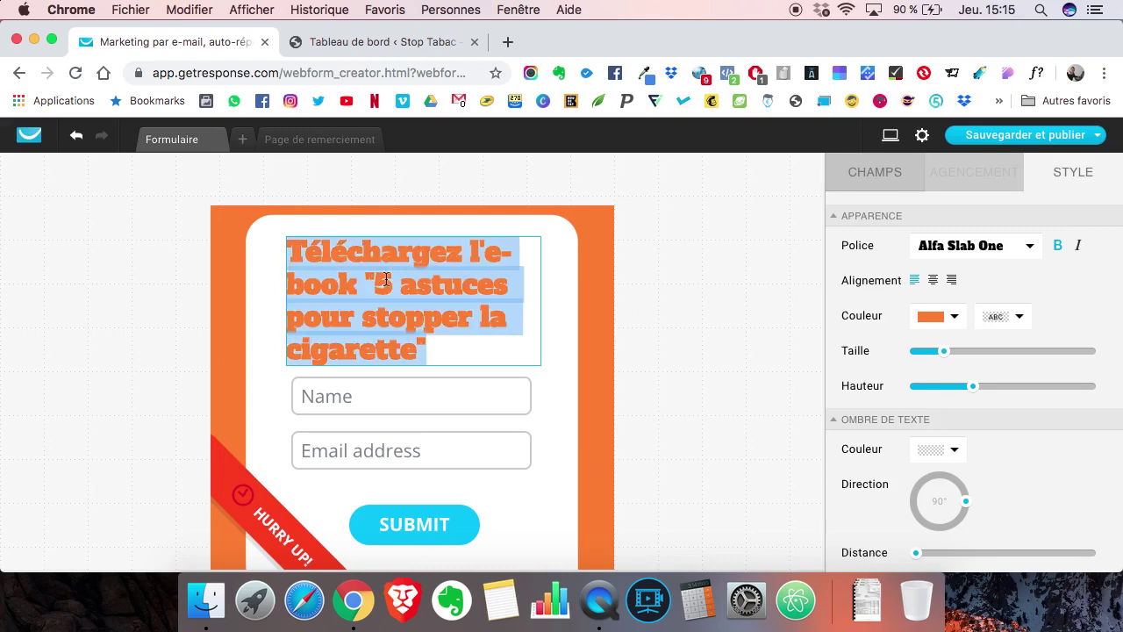
click(942, 248)
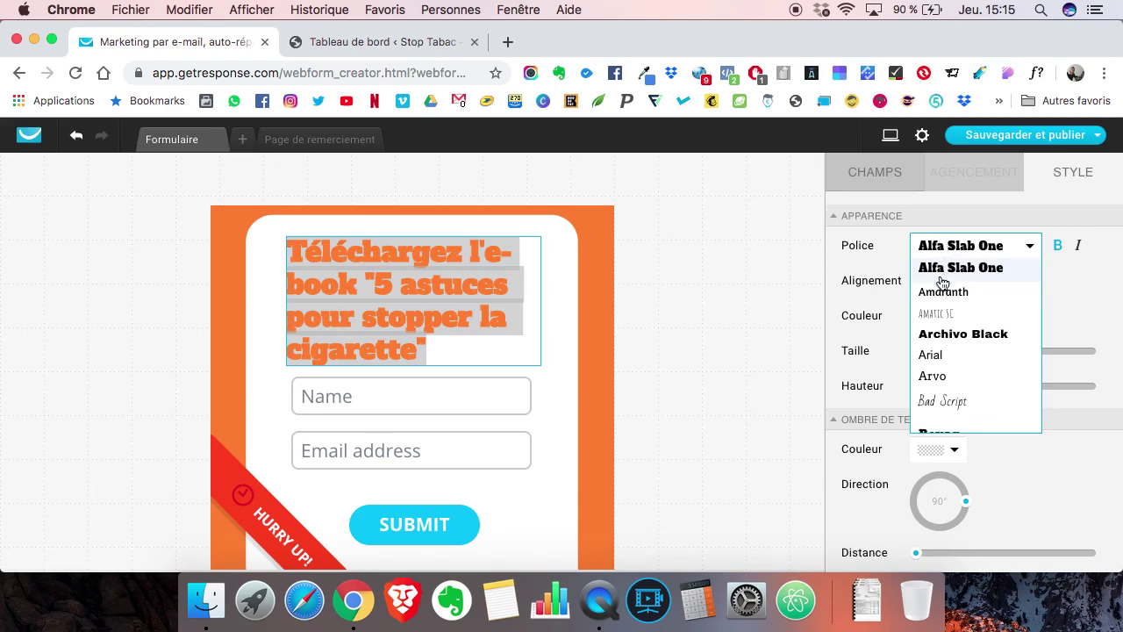
scroll(950, 349, down, 15)
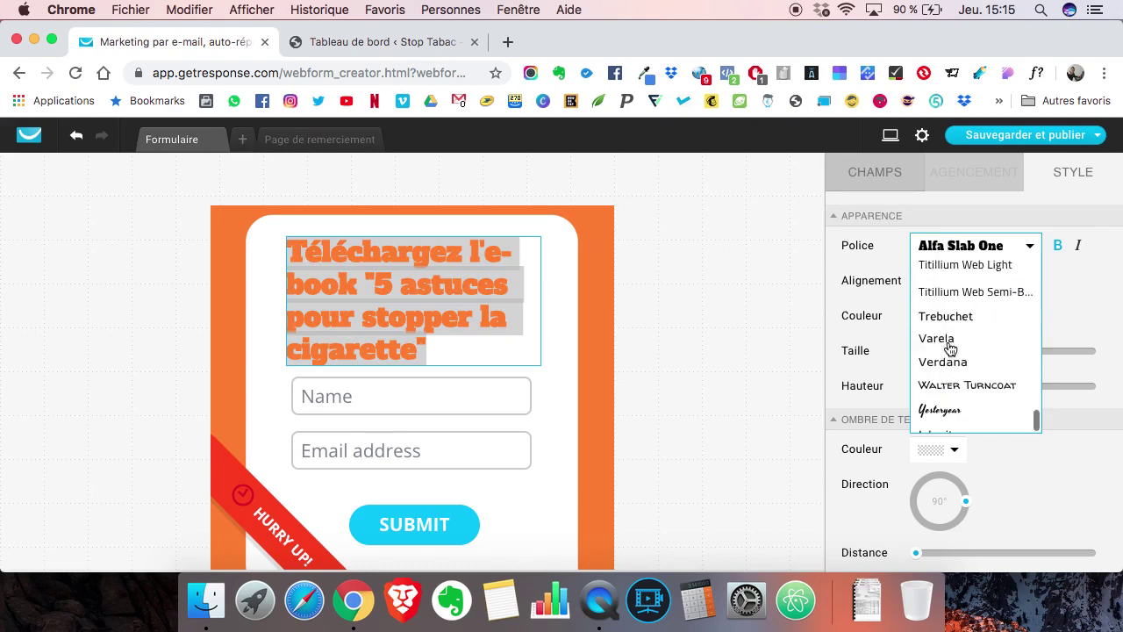
click(939, 396)
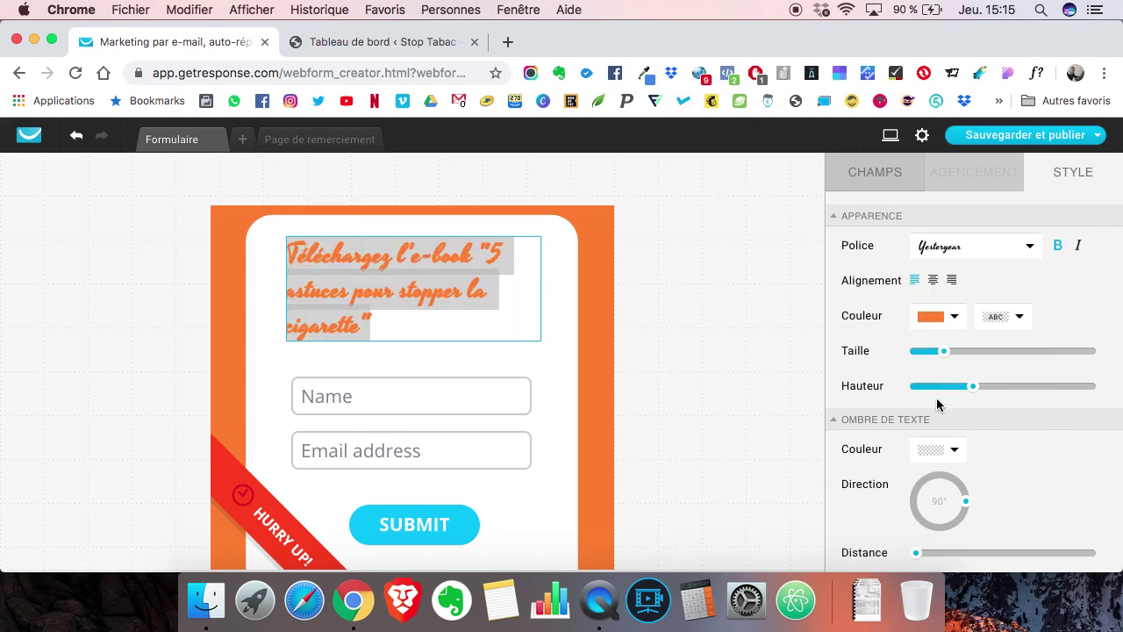
- Try the Grand Hotel font on the selected headline text
click(957, 253)
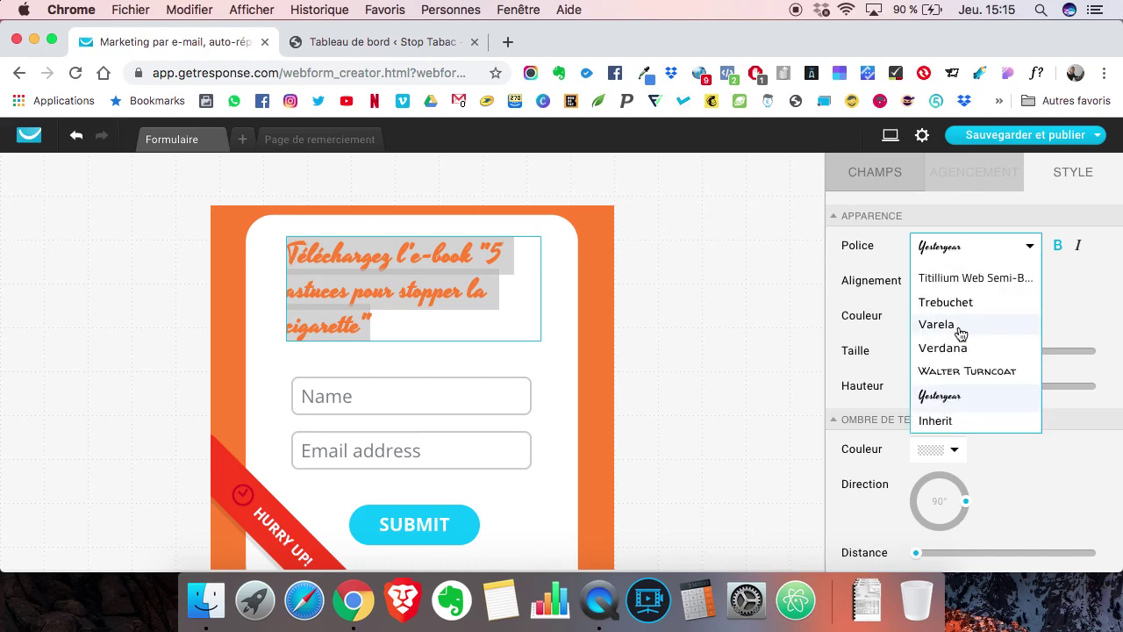
scroll(961, 334, up, 15)
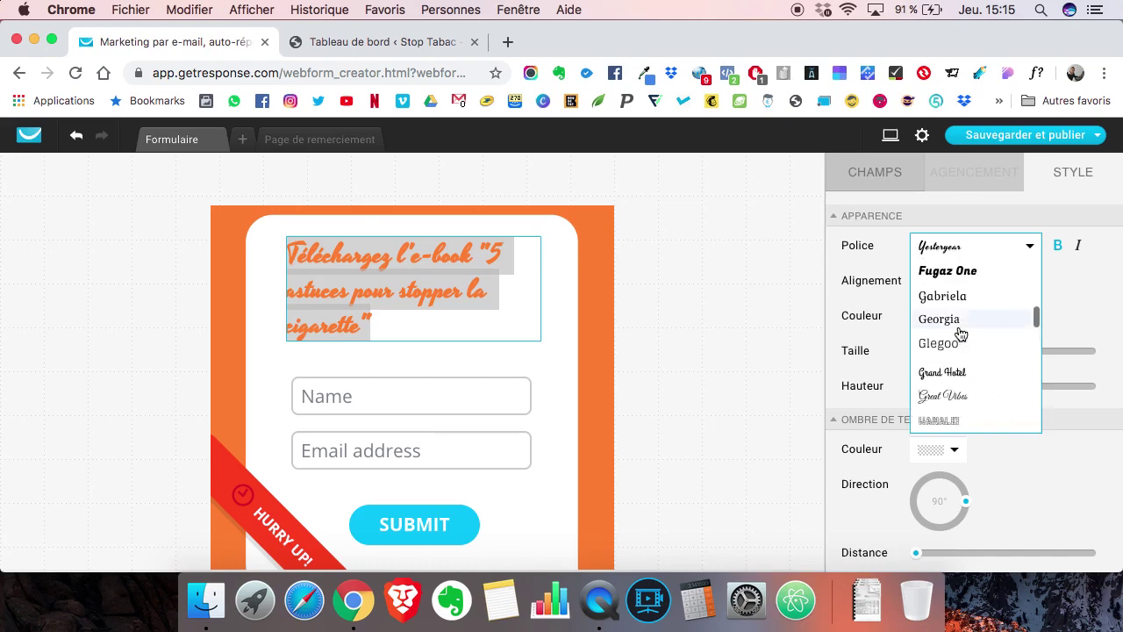
click(946, 372)
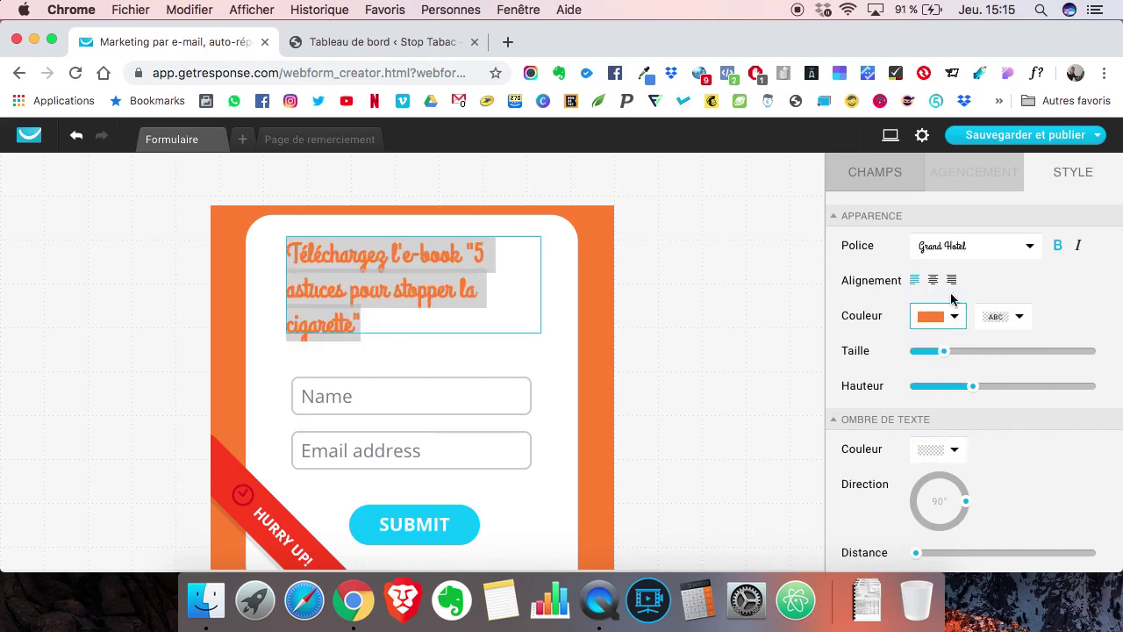
- Set the headline's font to Amaranth and deselect its text
click(950, 253)
scroll(947, 309, up, 10)
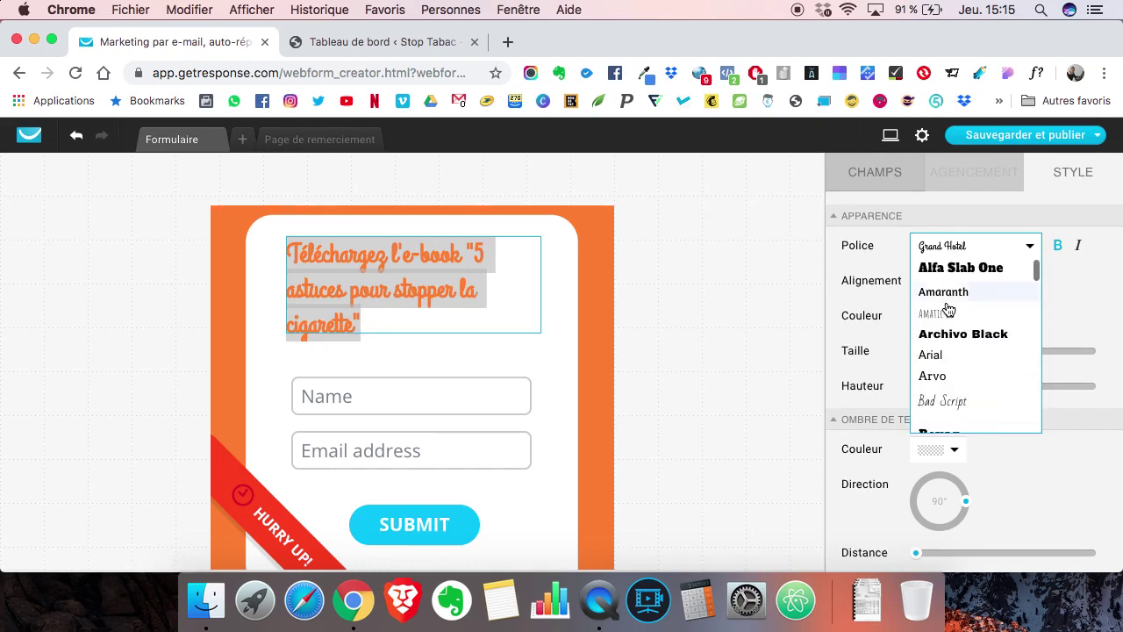
click(942, 291)
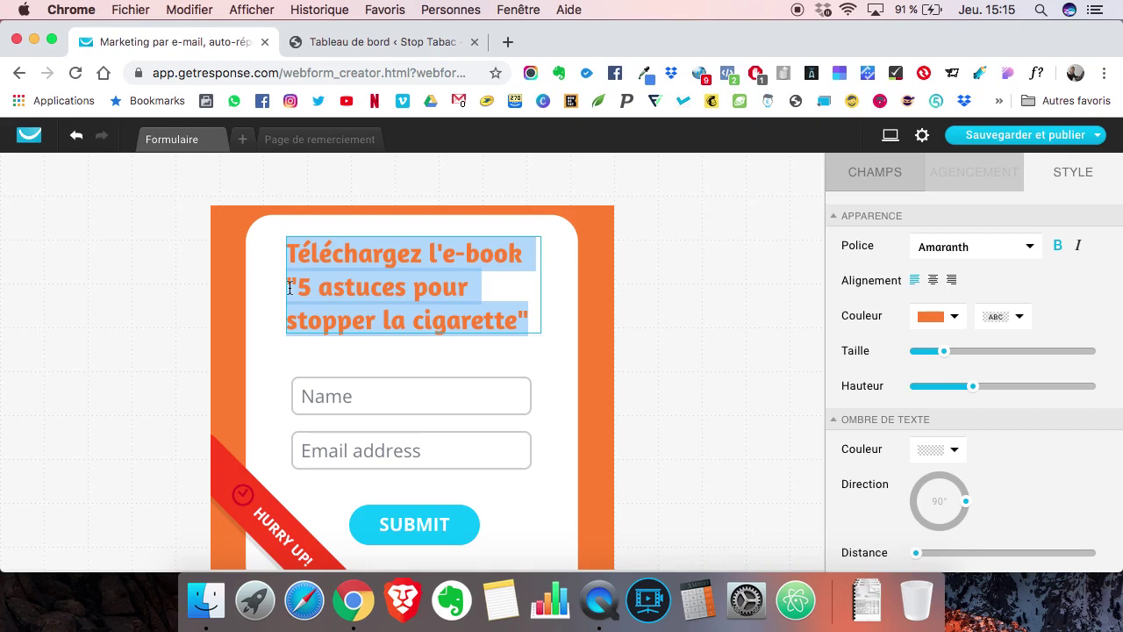
click(562, 274)
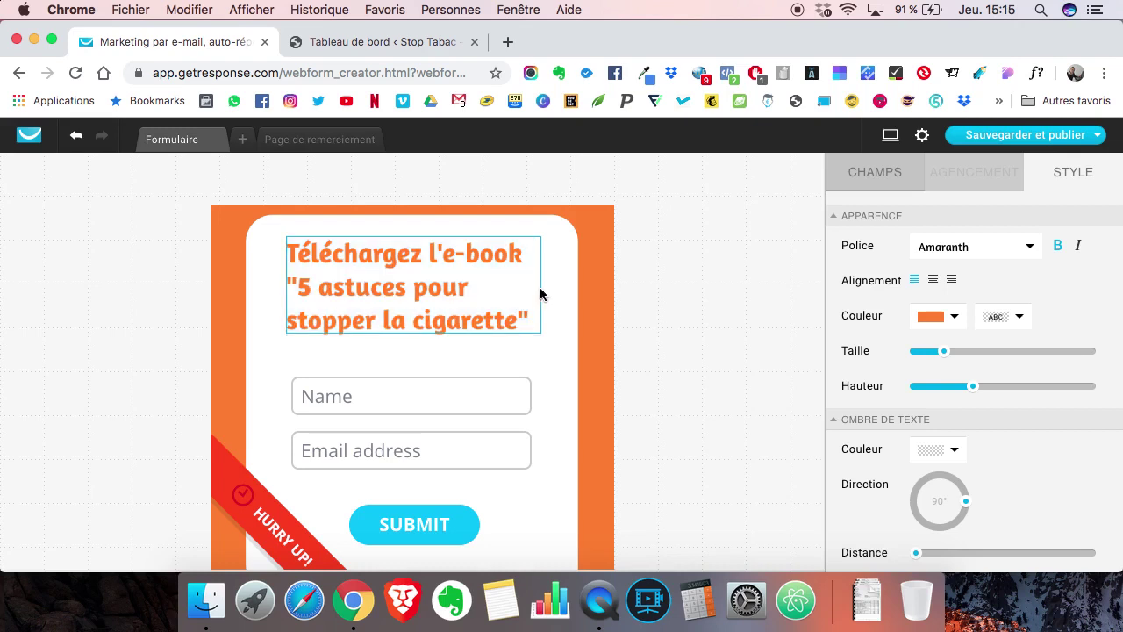
- Centre the headline text, with the quoted e-book title starting on the line directly below "Téléchargez l'e-book" and no blank line between
key(Right)
key(Right)
key(Right)
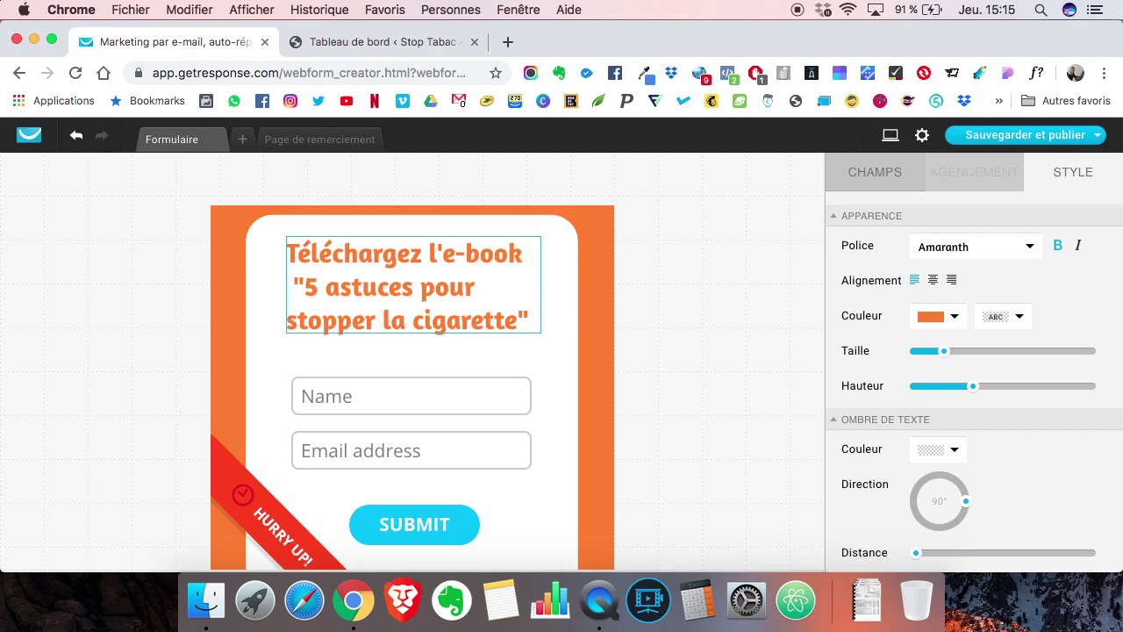
key(BackSpace)
key(Return)
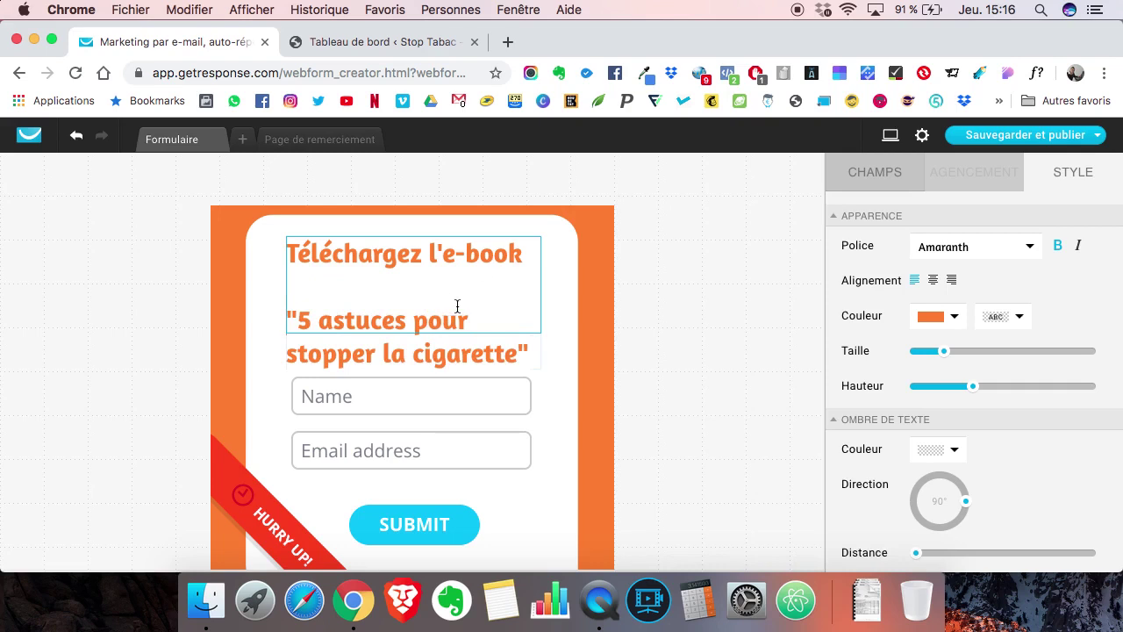
click(934, 282)
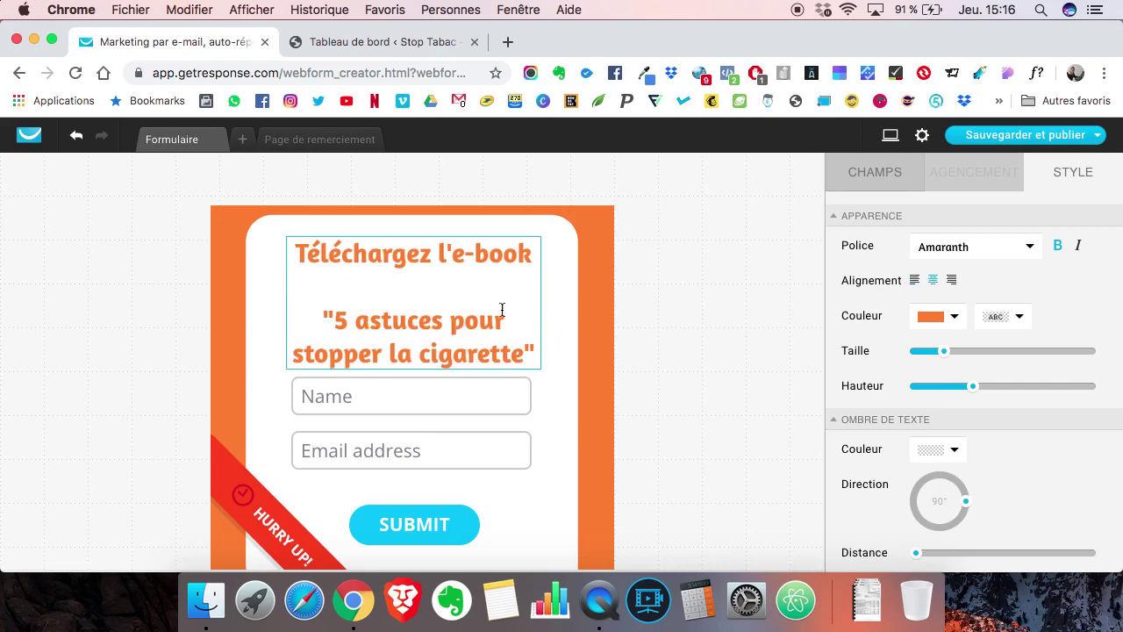
key(BackSpace)
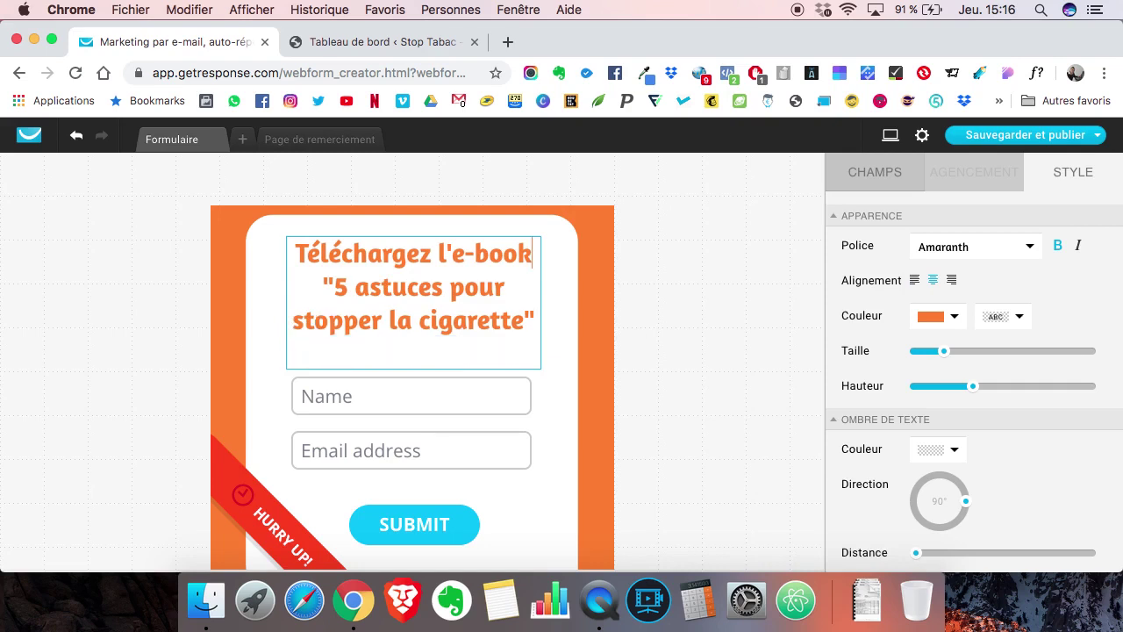
click(485, 351)
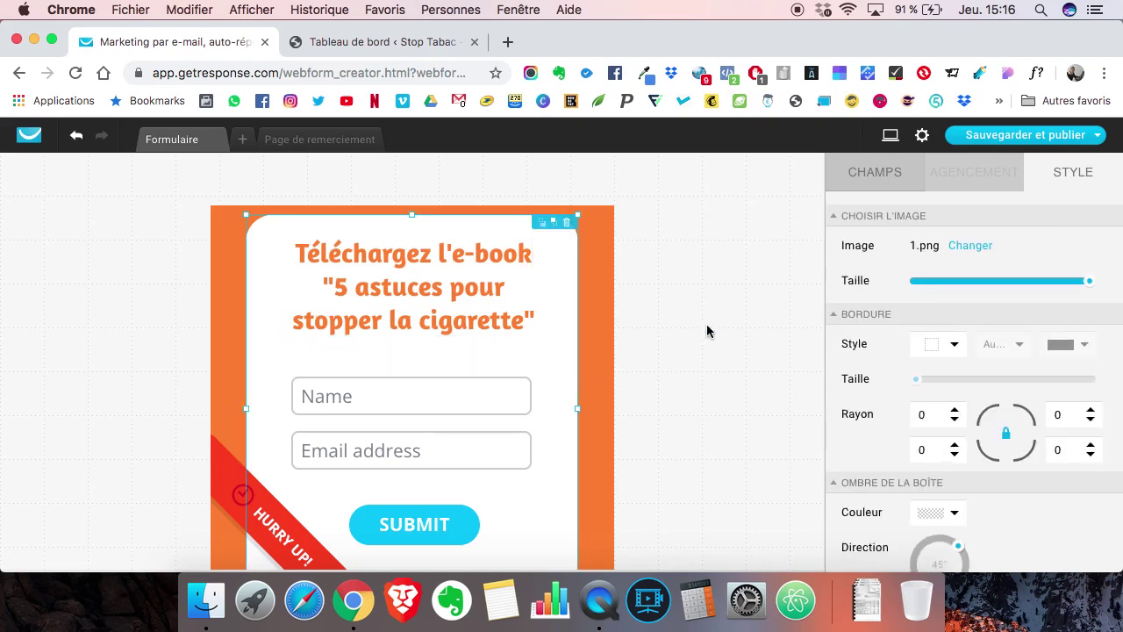
scroll(709, 331, down, 1)
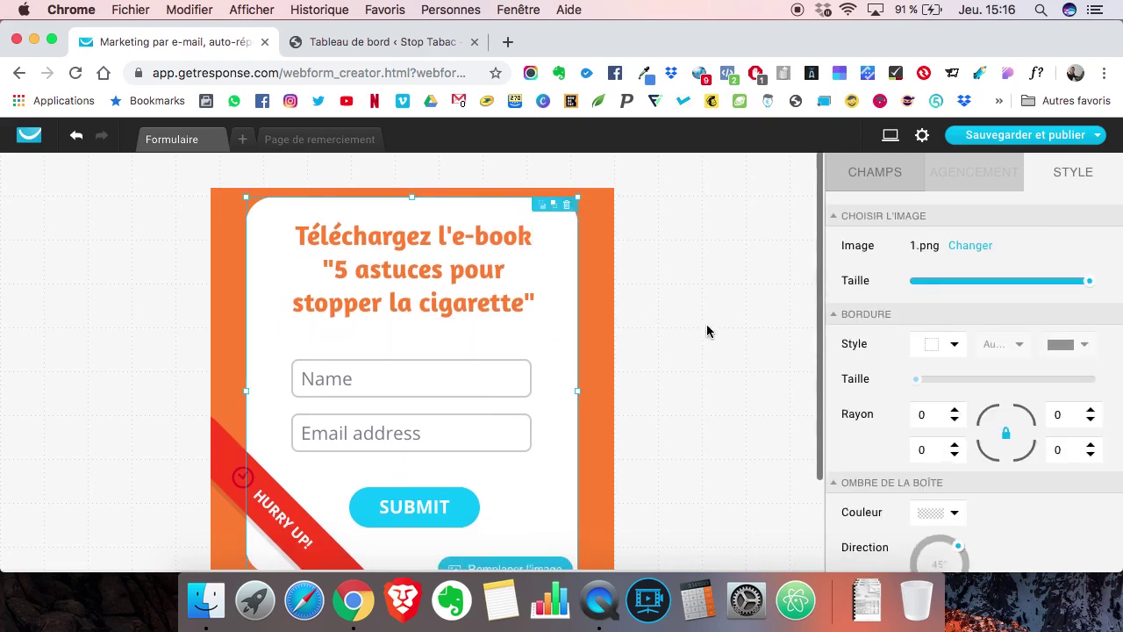
- Move the headline text box slightly down, closer to the first form field
click(396, 270)
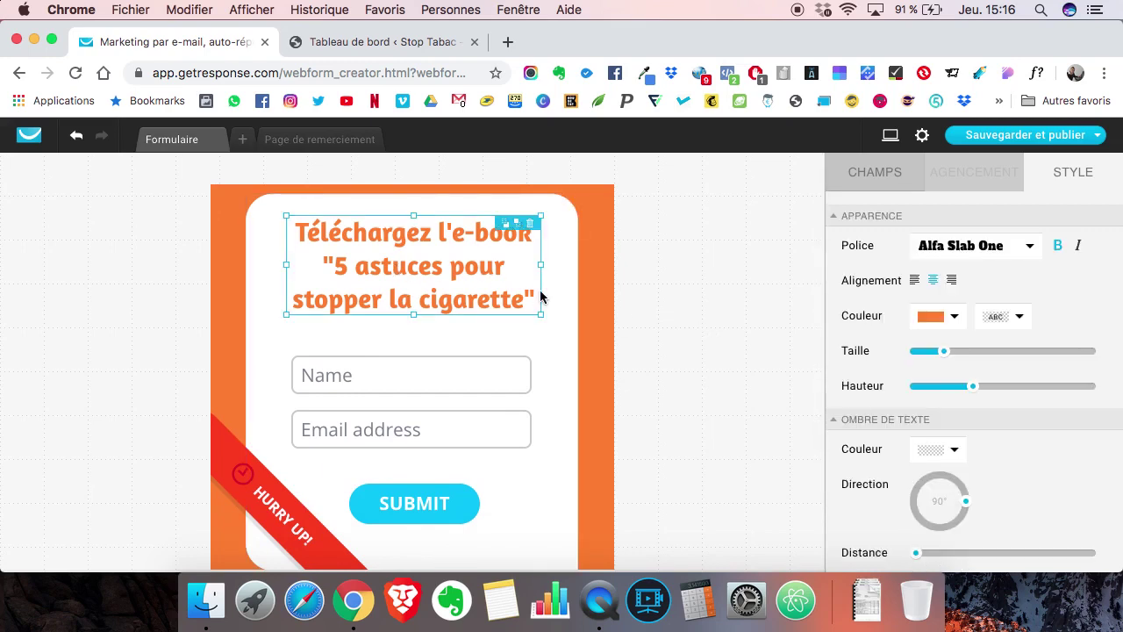
mouse_move(535, 296)
mouse_down()
mouse_move(405, 283)
mouse_move(519, 297)
mouse_move(529, 311)
mouse_move(556, 304)
mouse_move(530, 302)
mouse_up()
click(456, 287)
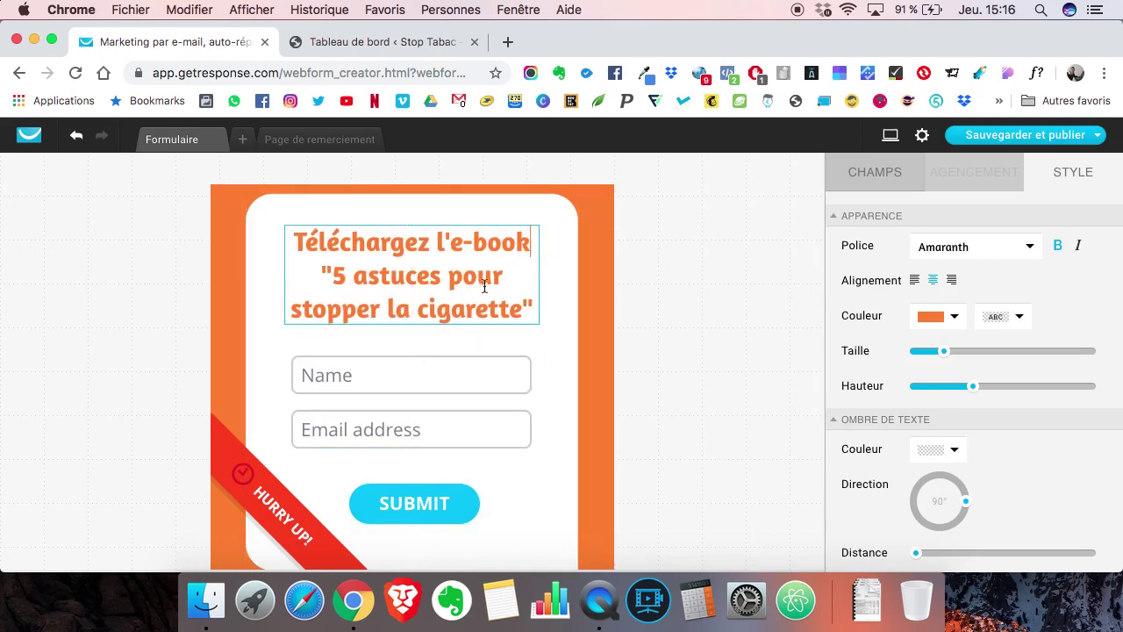
drag(532, 309, 321, 275)
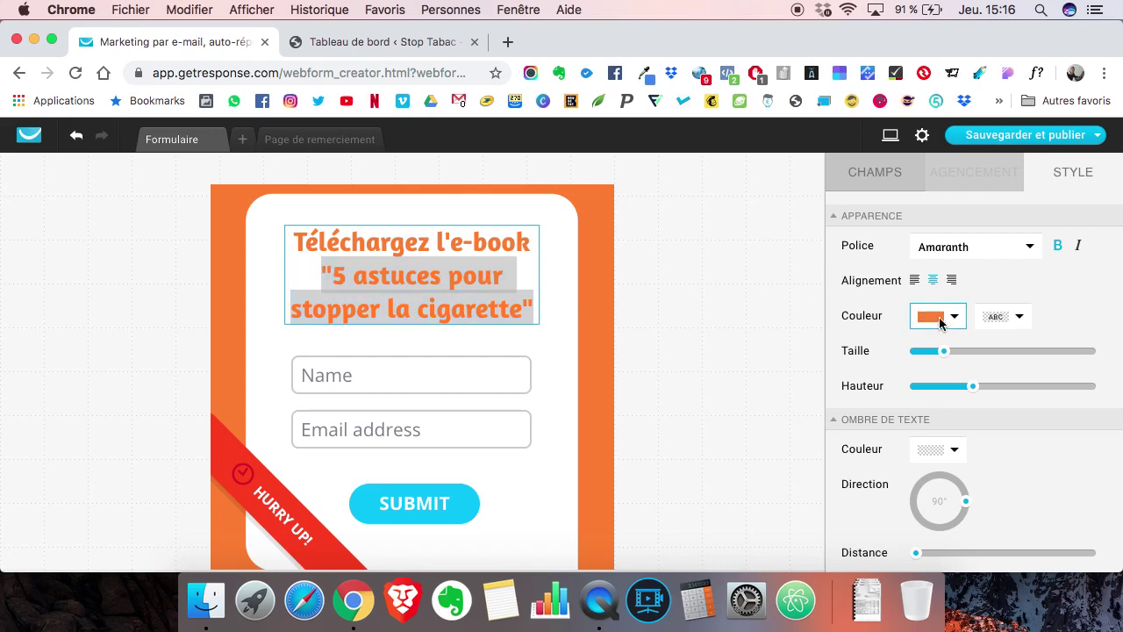
click(940, 321)
click(762, 218)
- Set the first name field's placeholder text to "Votre prénom"
click(387, 380)
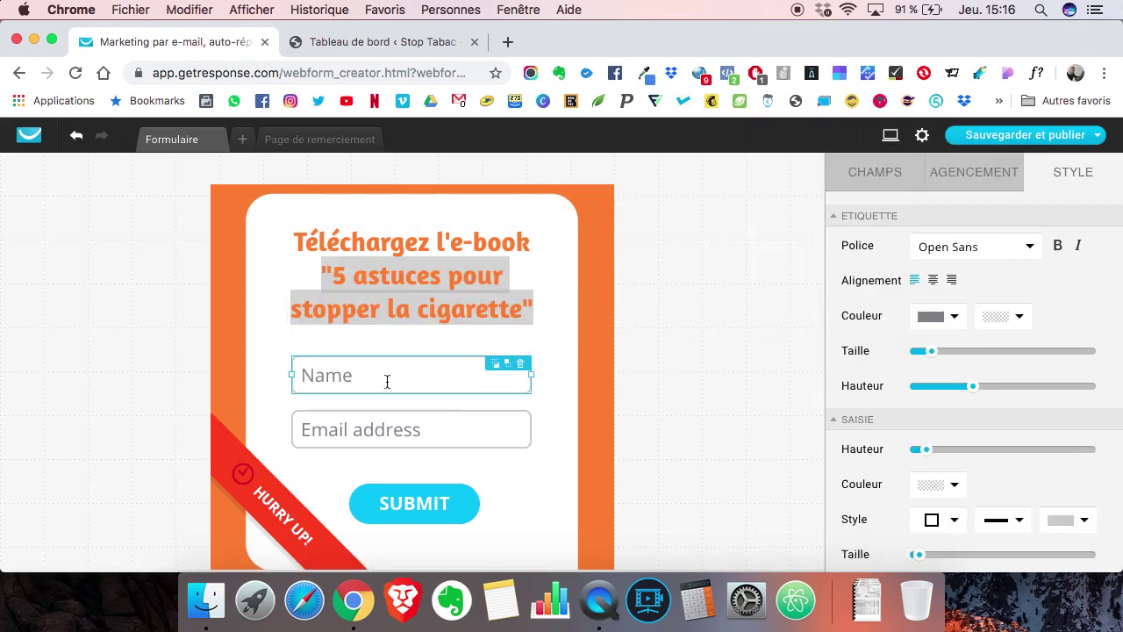
scroll(386, 381, down, 2)
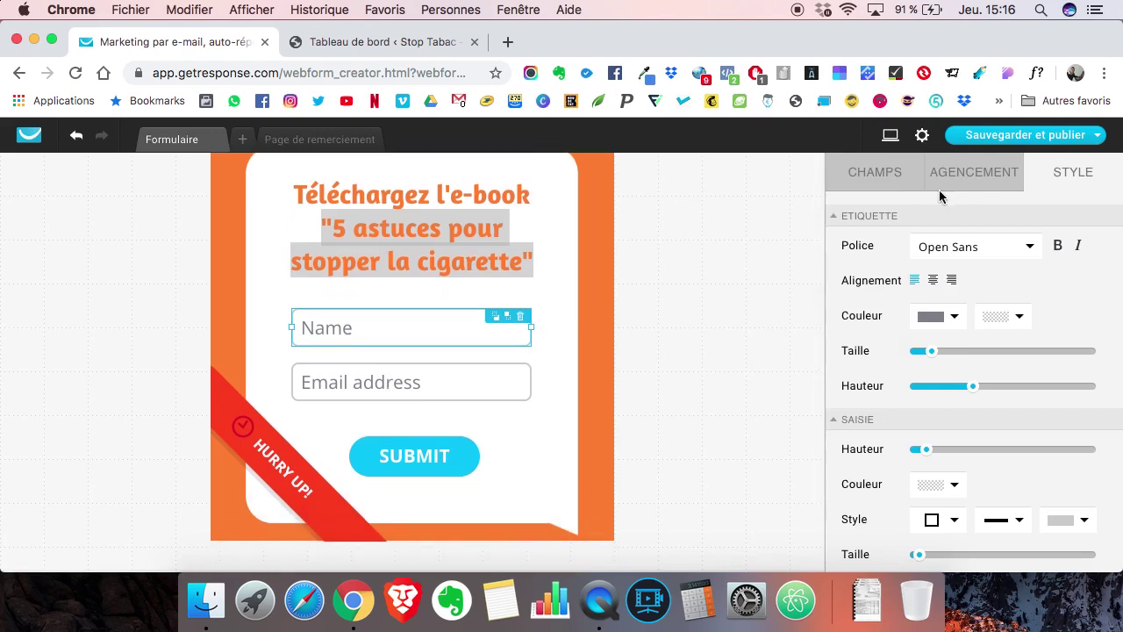
click(972, 179)
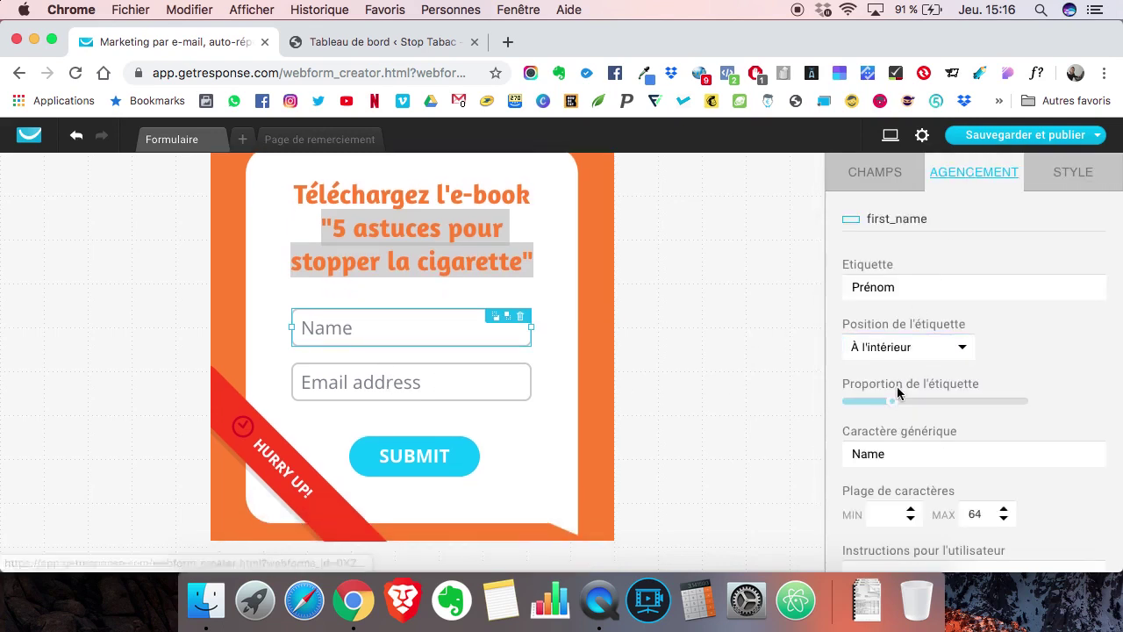
scroll(896, 425, down, 1)
double_click(896, 427)
text(Votre prénom)
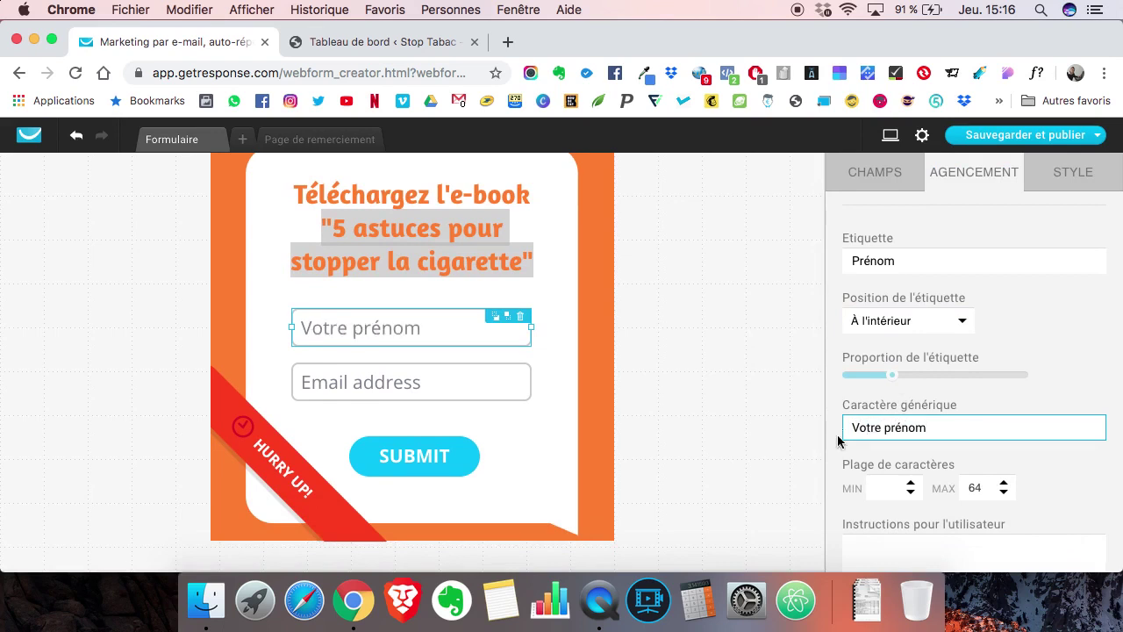
- Set the email field's placeholder text to "Votre adresse e-mail"
click(445, 385)
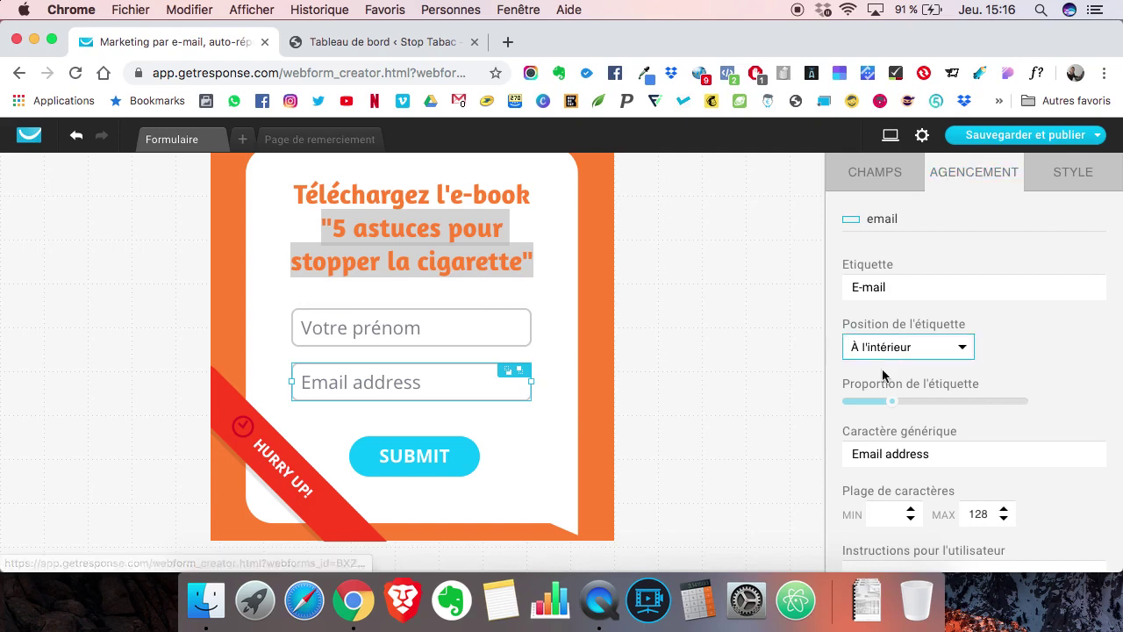
triple_click(878, 453)
text(Votre adresse e-mail)
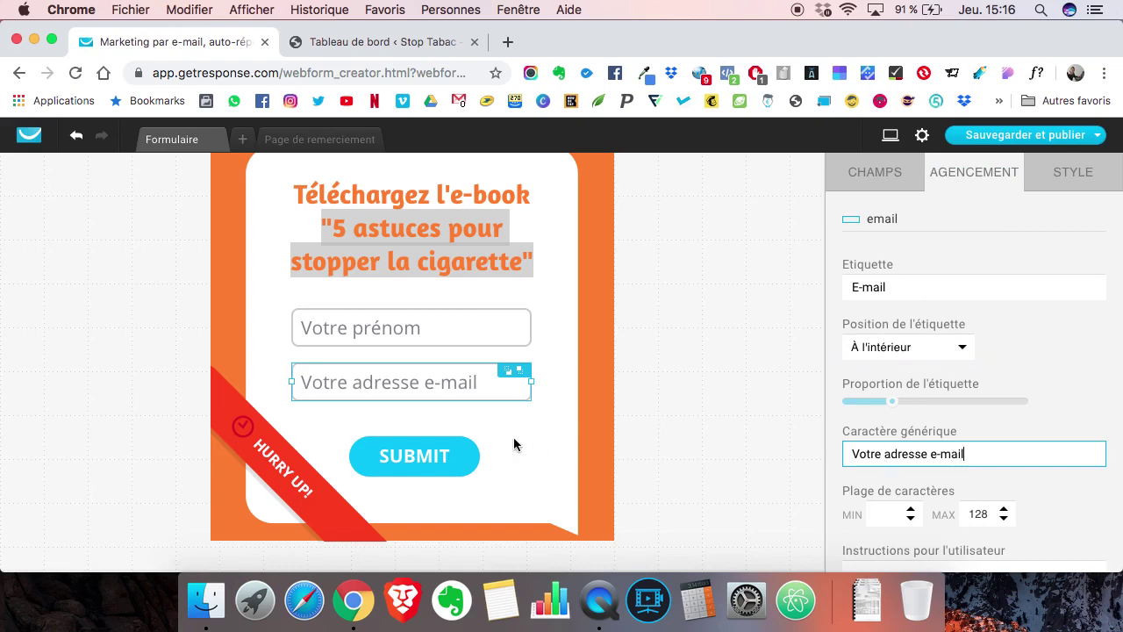
- Replace the submit button's label with "RECEVOIR"
click(437, 459)
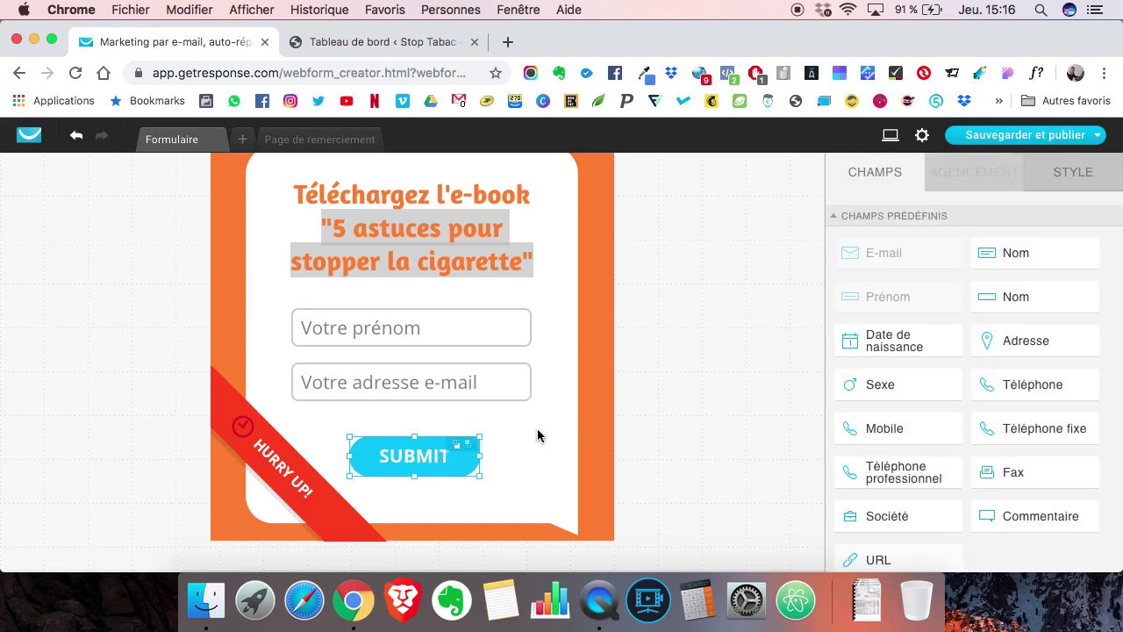
click(408, 466)
double_click(408, 466)
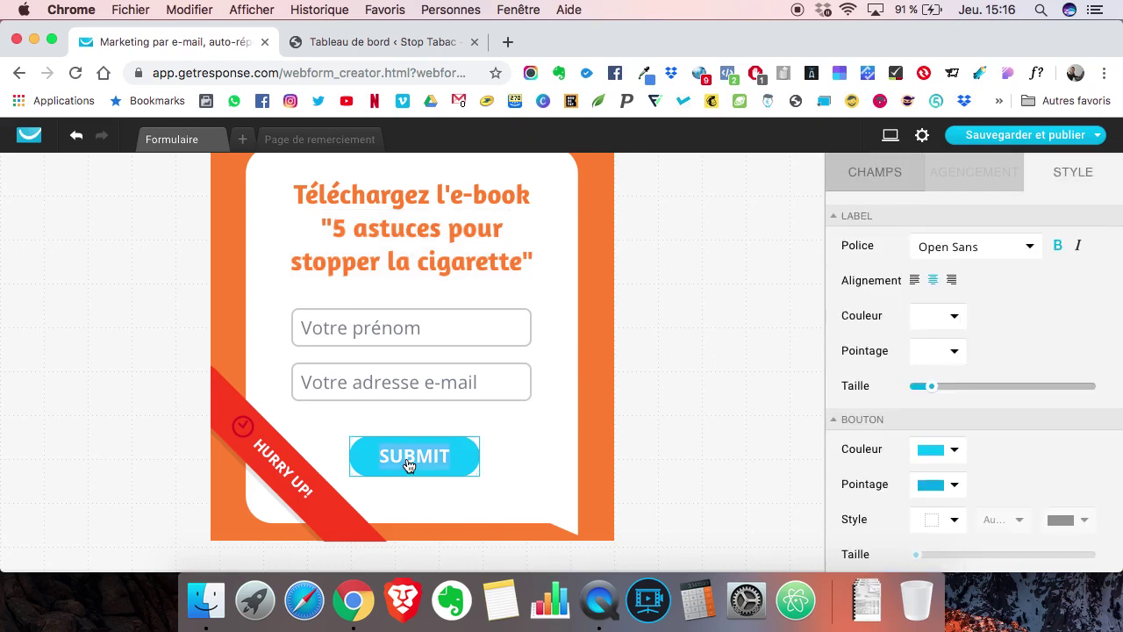
text(RECEVOIR)
- Delete the red "HURRY UP!" ribbon image from the form and check the resulting layout
click(274, 471)
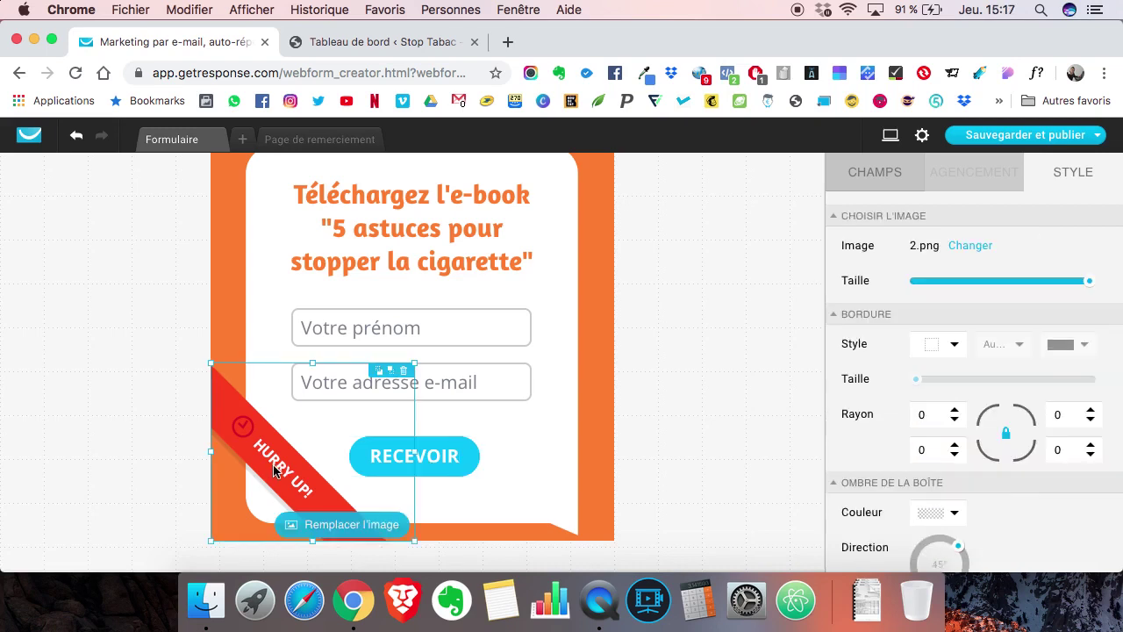
click(403, 371)
scroll(701, 316, up, 2)
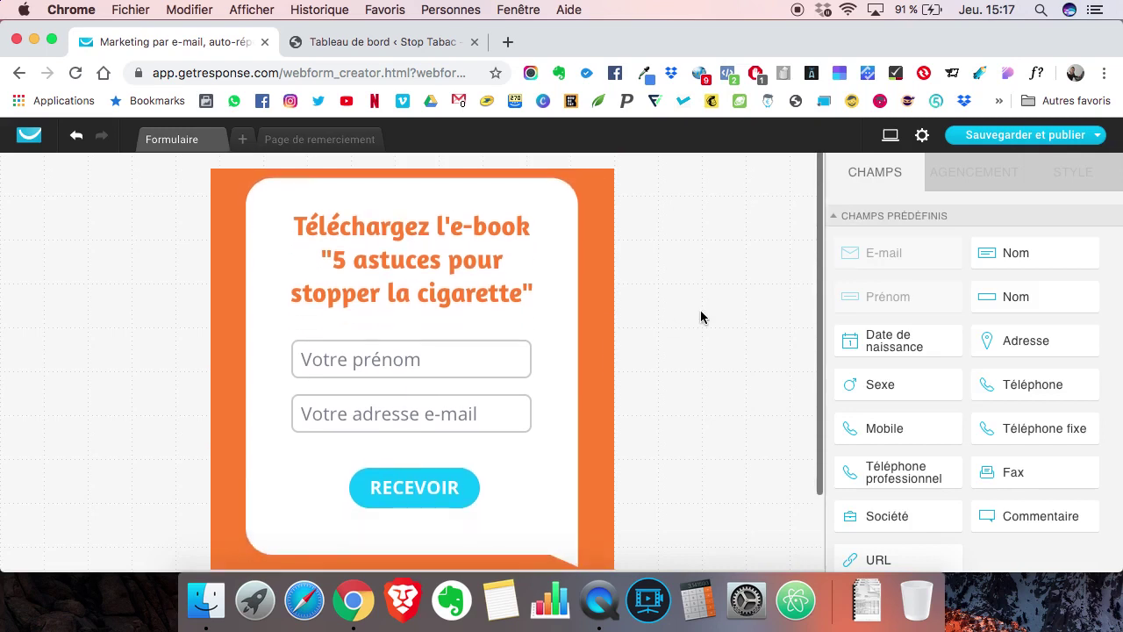
scroll(701, 317, down, 1)
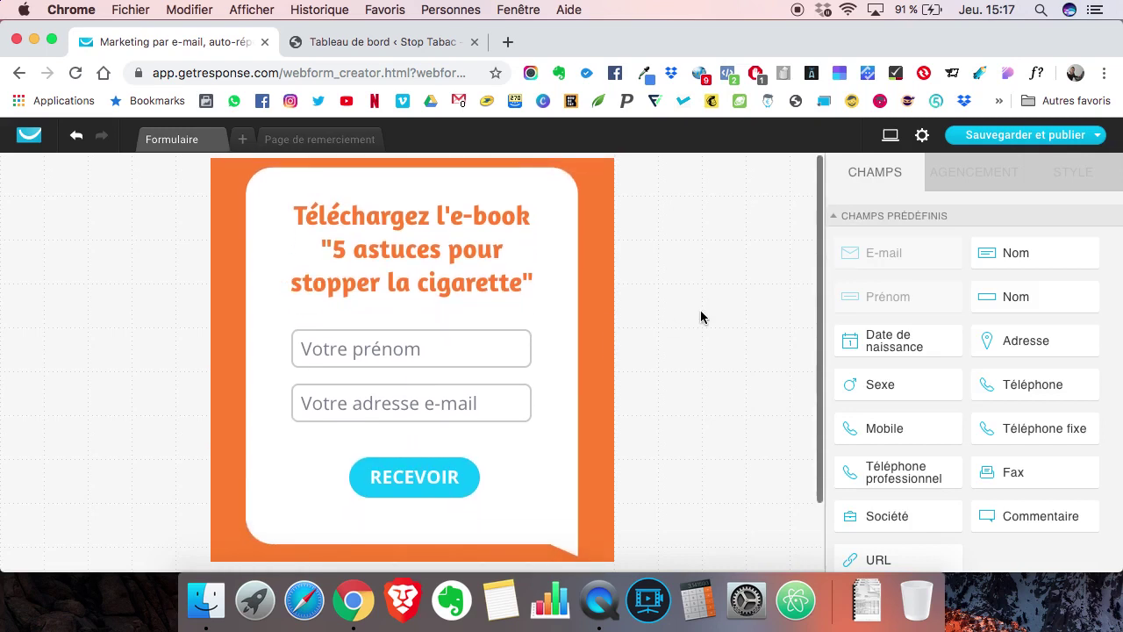
scroll(701, 316, up, 1)
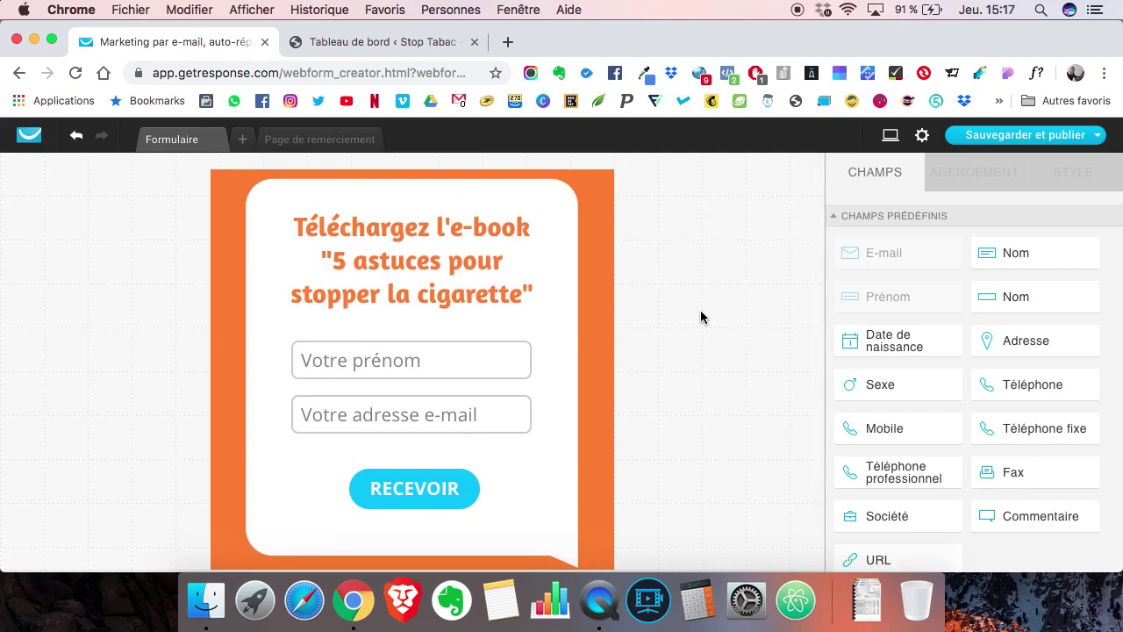
- Save and publish the form, choose to publish it yourself, and copy its JavaScript code
mouse_move(1044, 143)
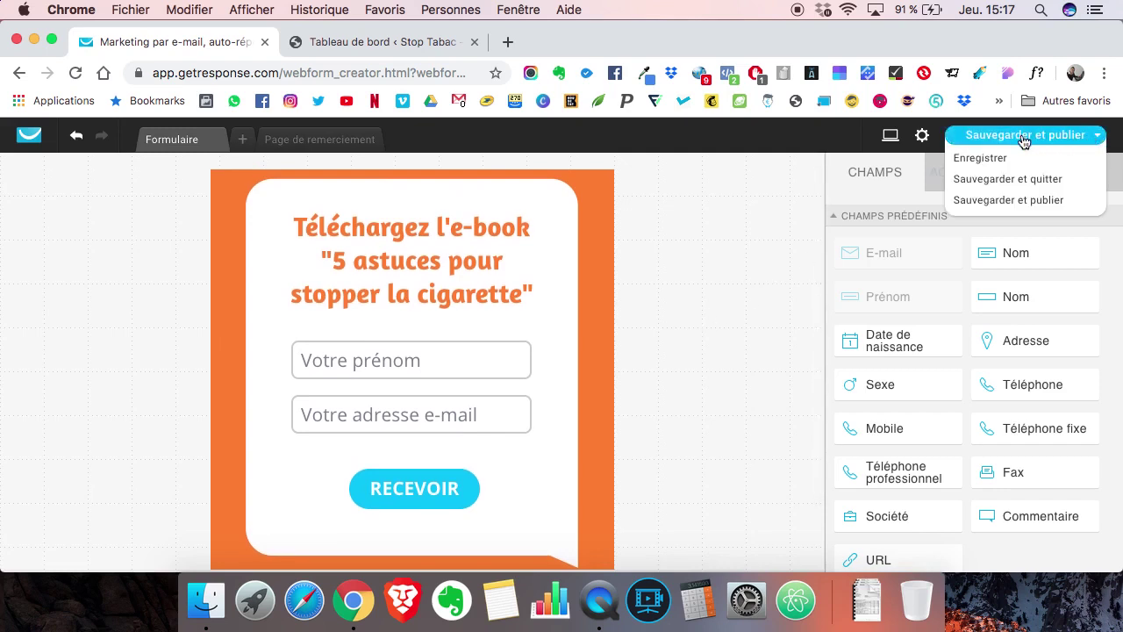
click(1015, 201)
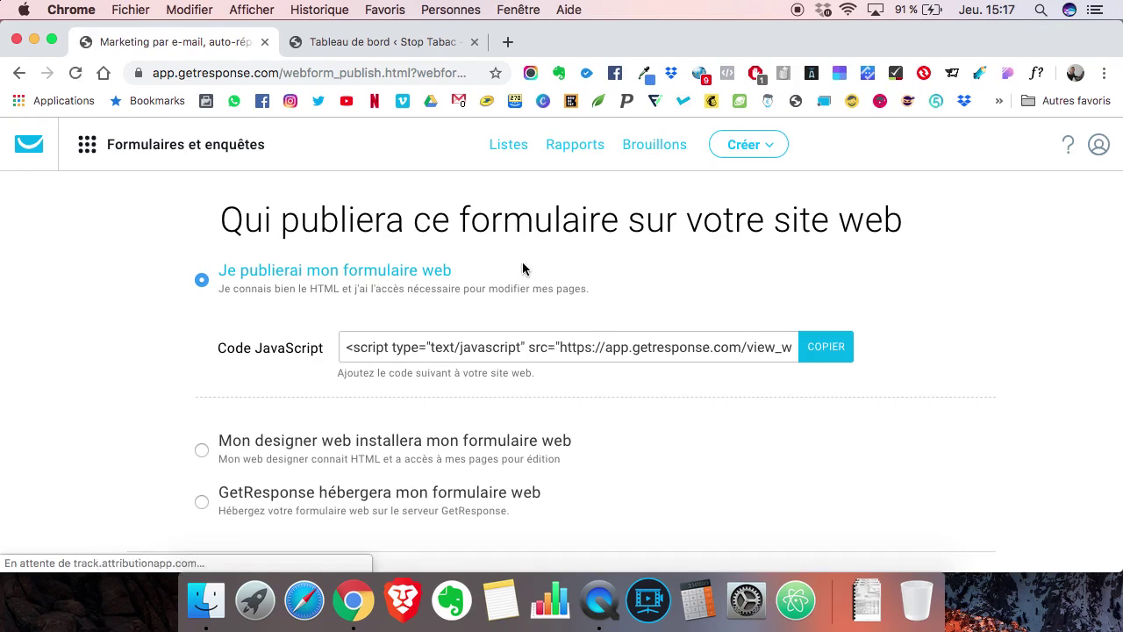
click(353, 390)
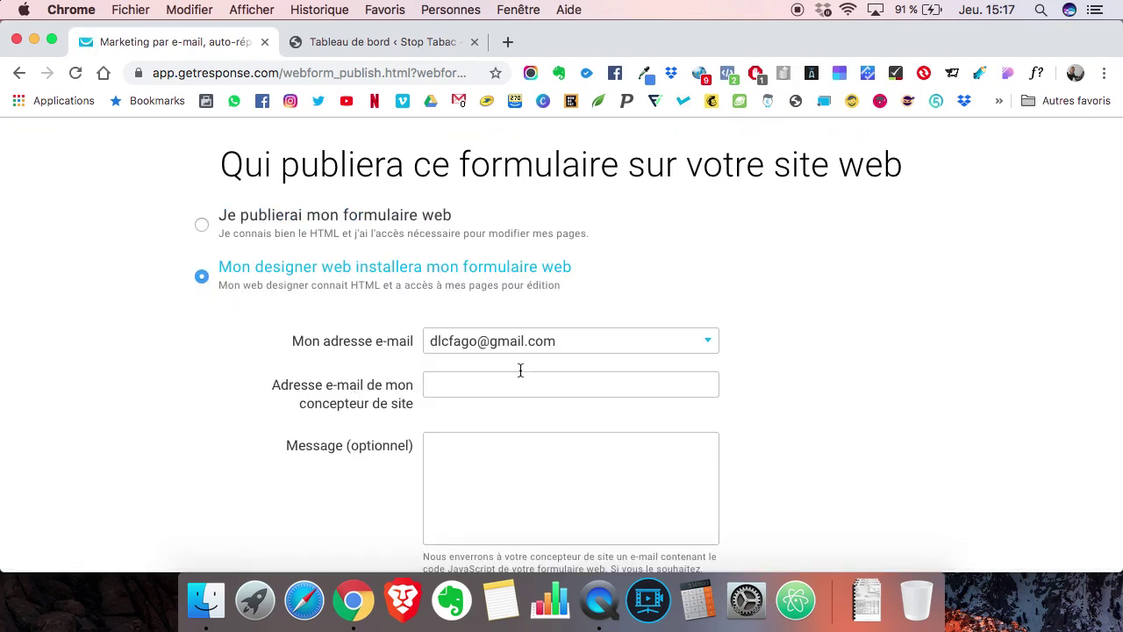
click(323, 218)
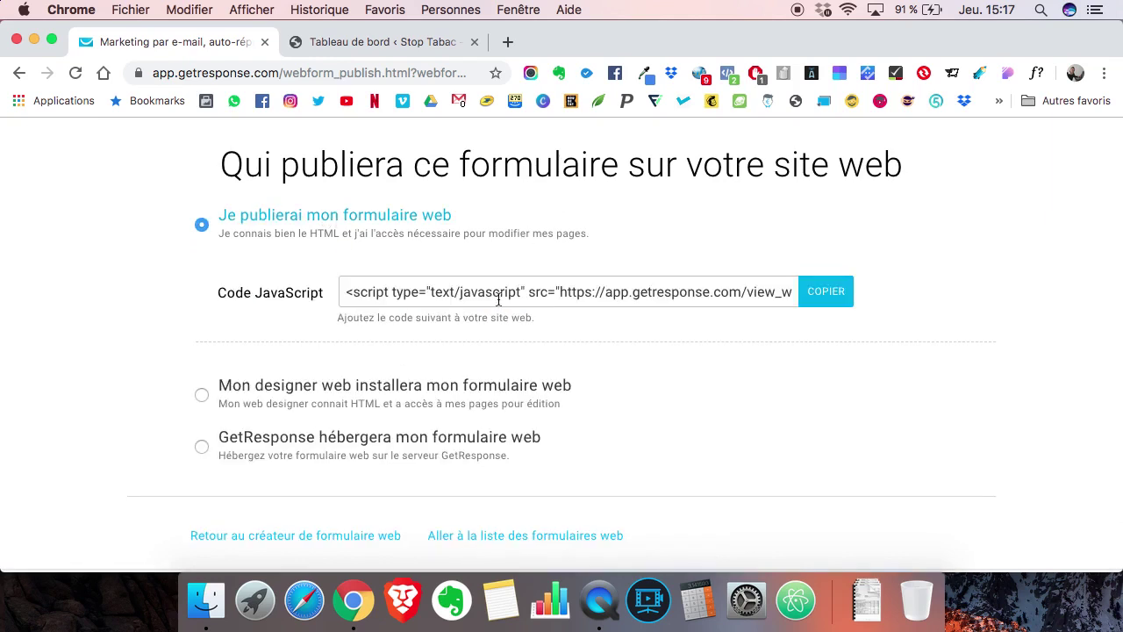
click(824, 298)
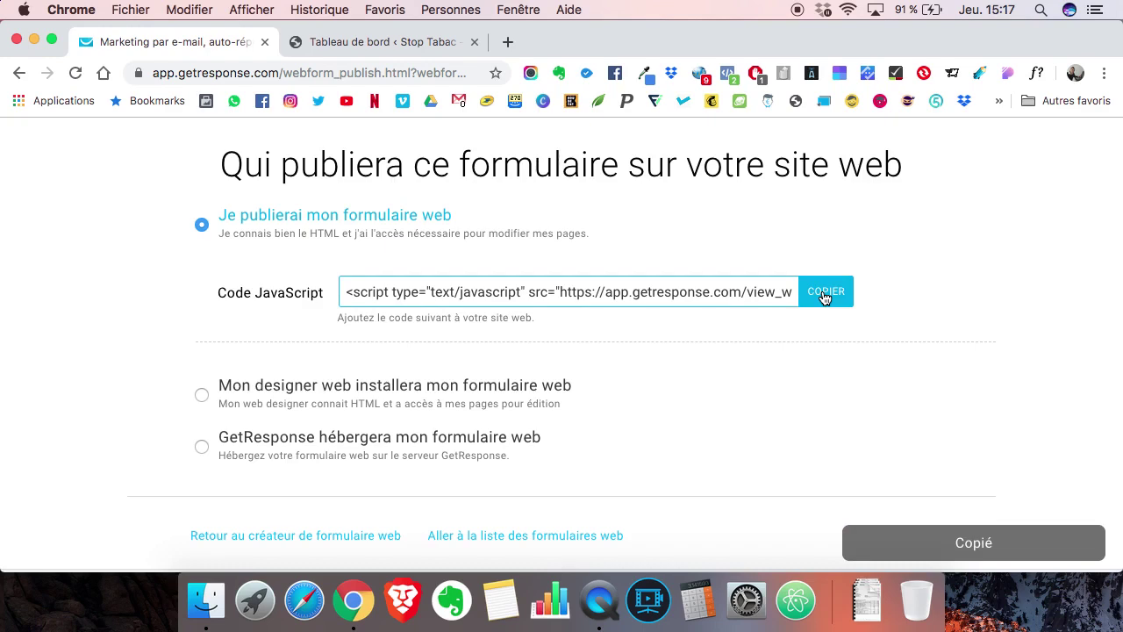
- Switch to the Stop Tabac WordPress dashboard and open the article "Comment apprendre à arrêter de fumer ? (5 astuces)" for editing
click(363, 47)
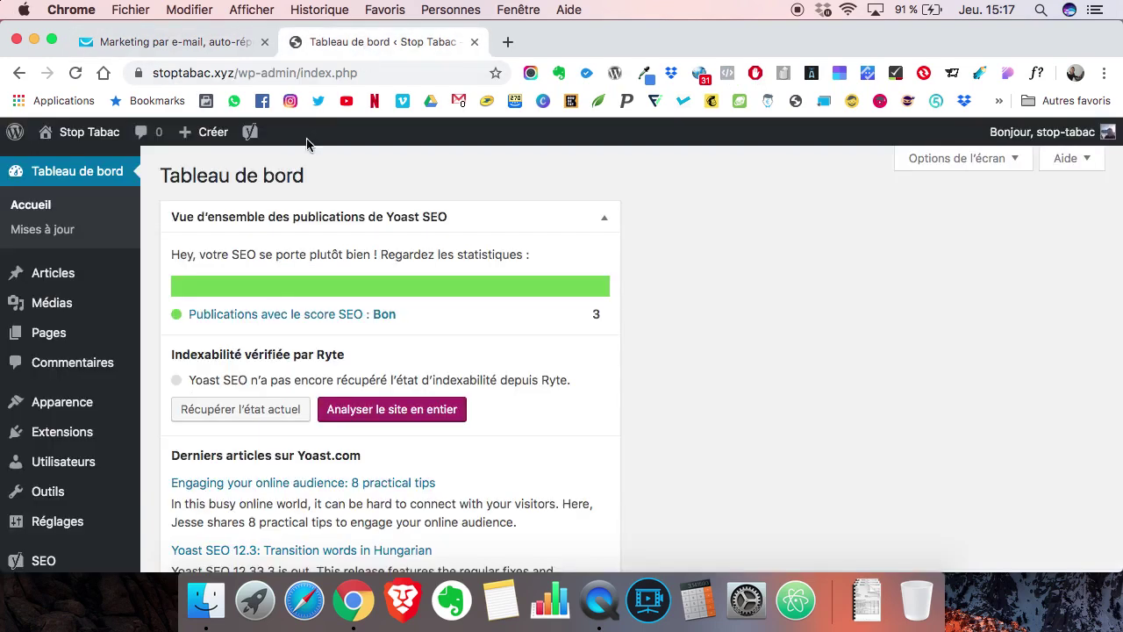
mouse_move(58, 279)
click(213, 274)
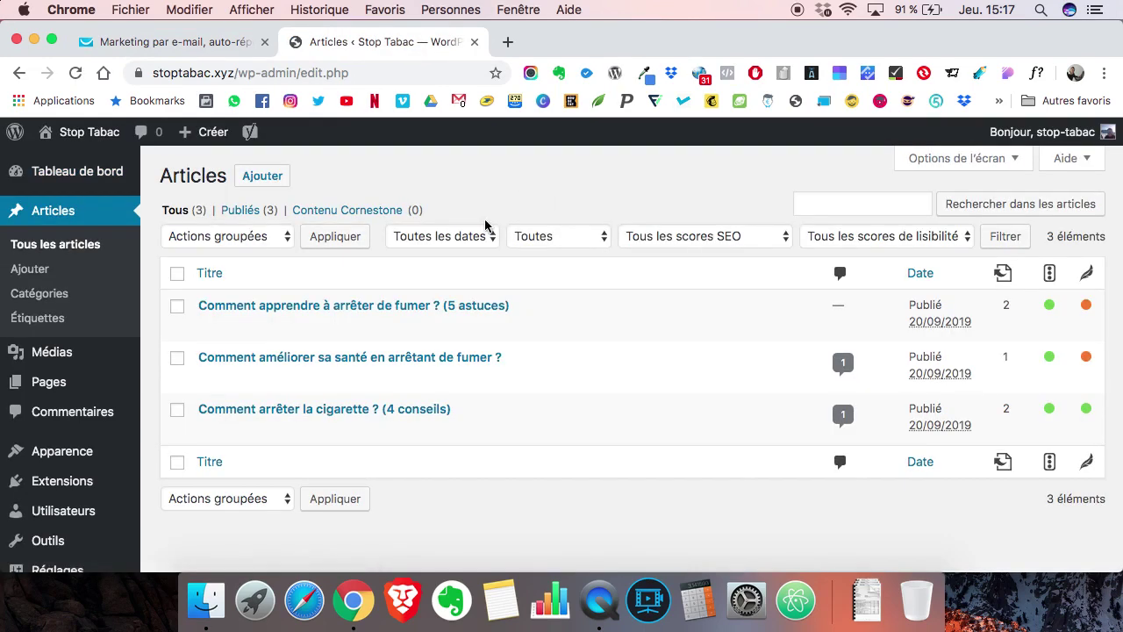
mouse_move(382, 306)
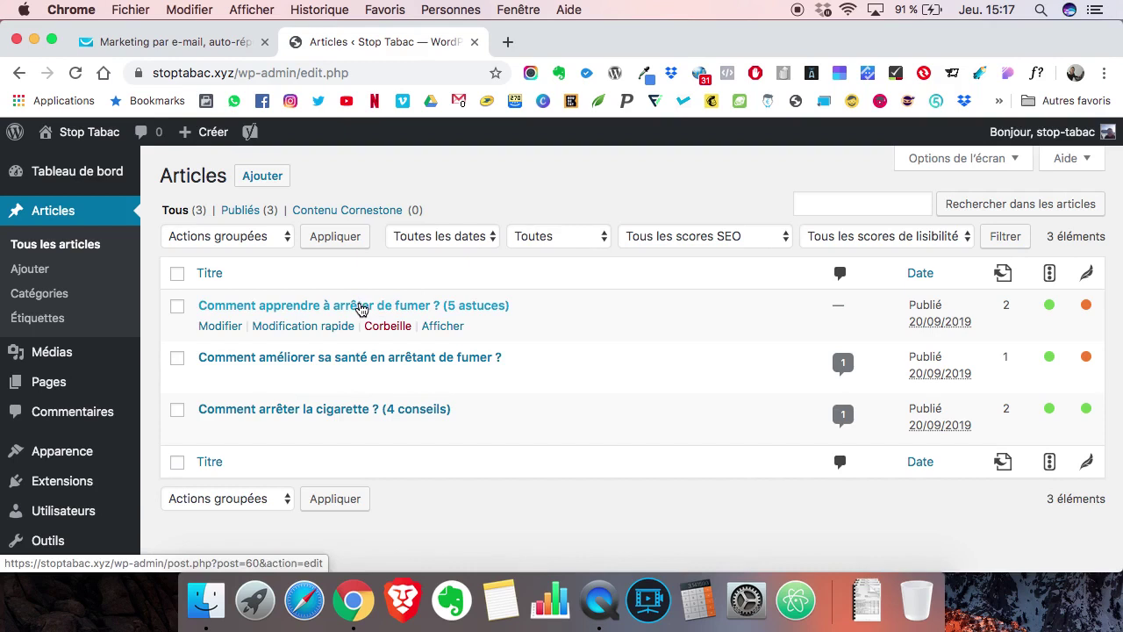
click(360, 309)
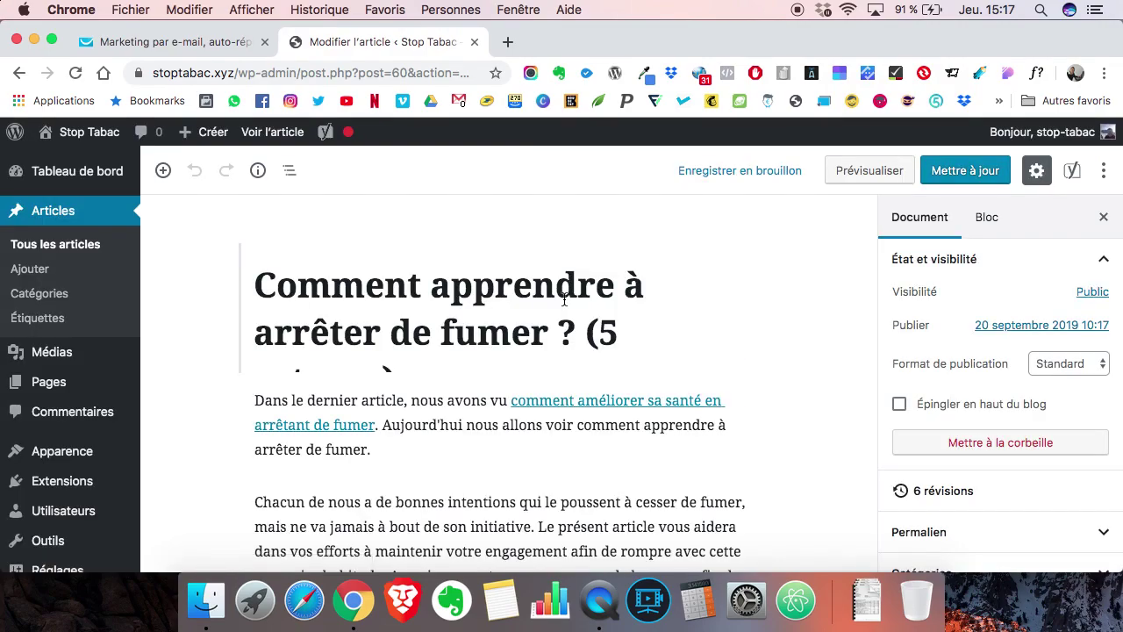
- Insert a custom HTML block before the article's closing paragraph and paste the copied GetResponse form script into it
scroll(565, 301, down, 15)
scroll(565, 303, down, 15)
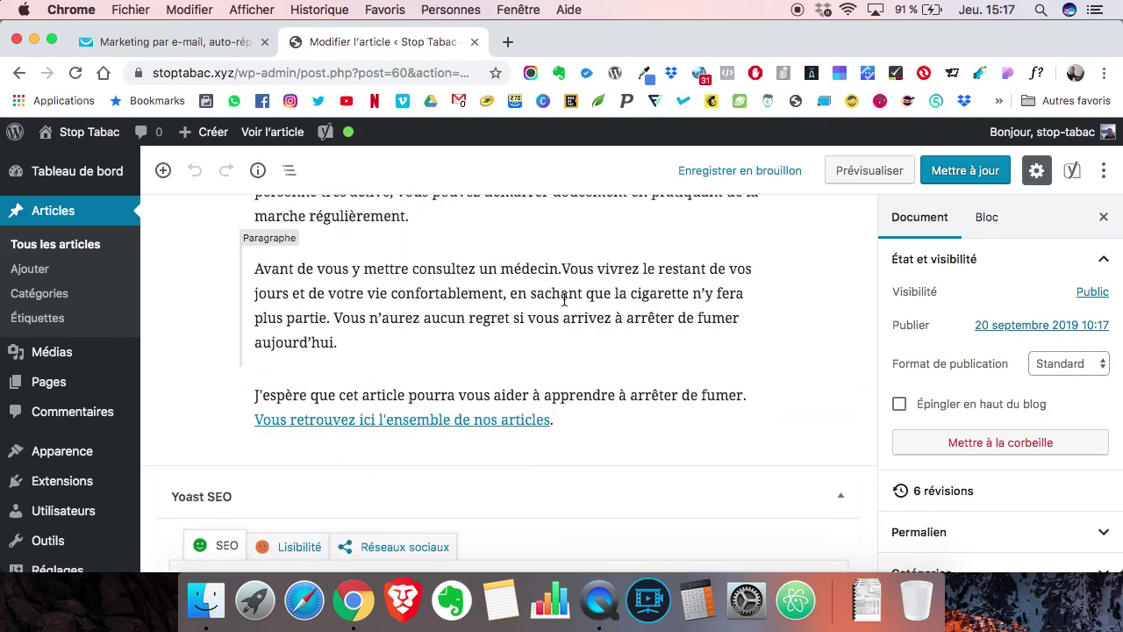
click(413, 344)
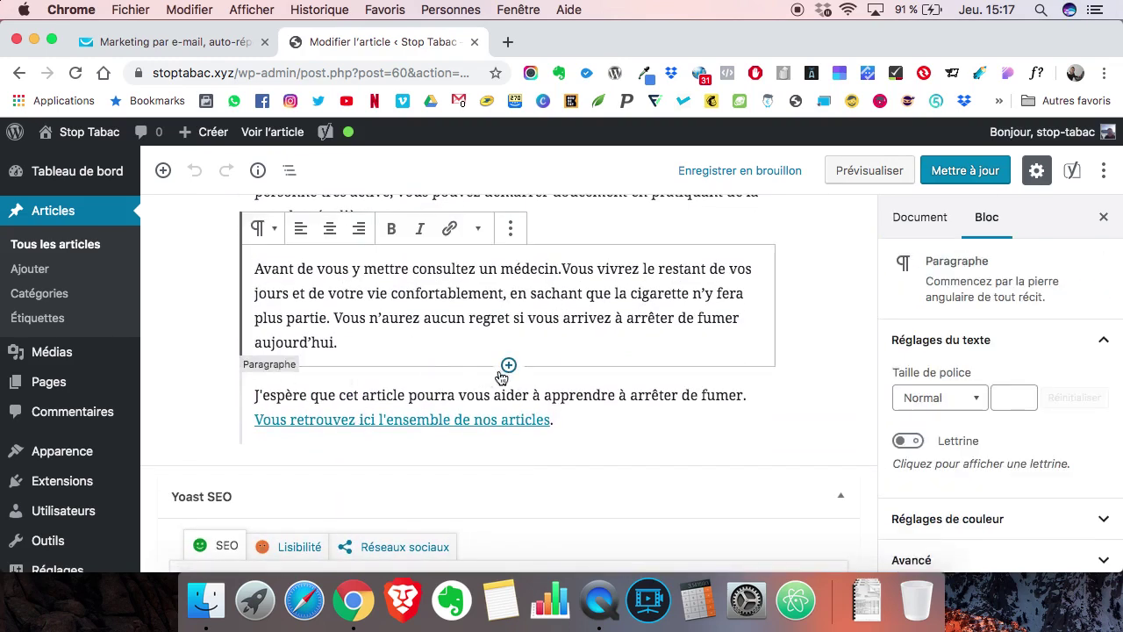
click(509, 367)
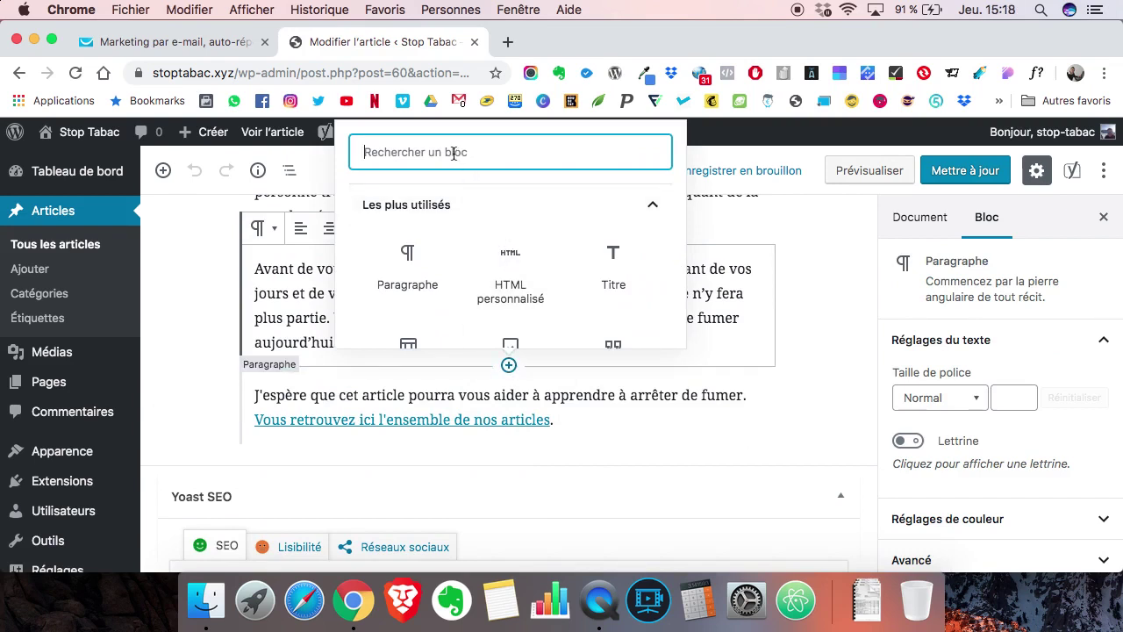
text(HTML)
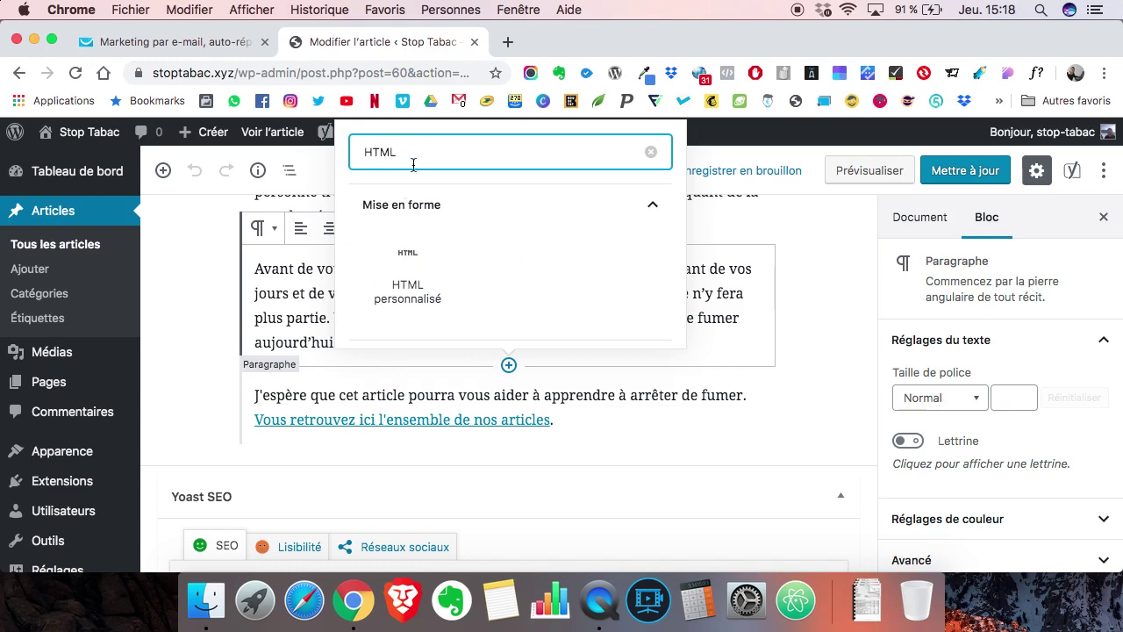
click(406, 254)
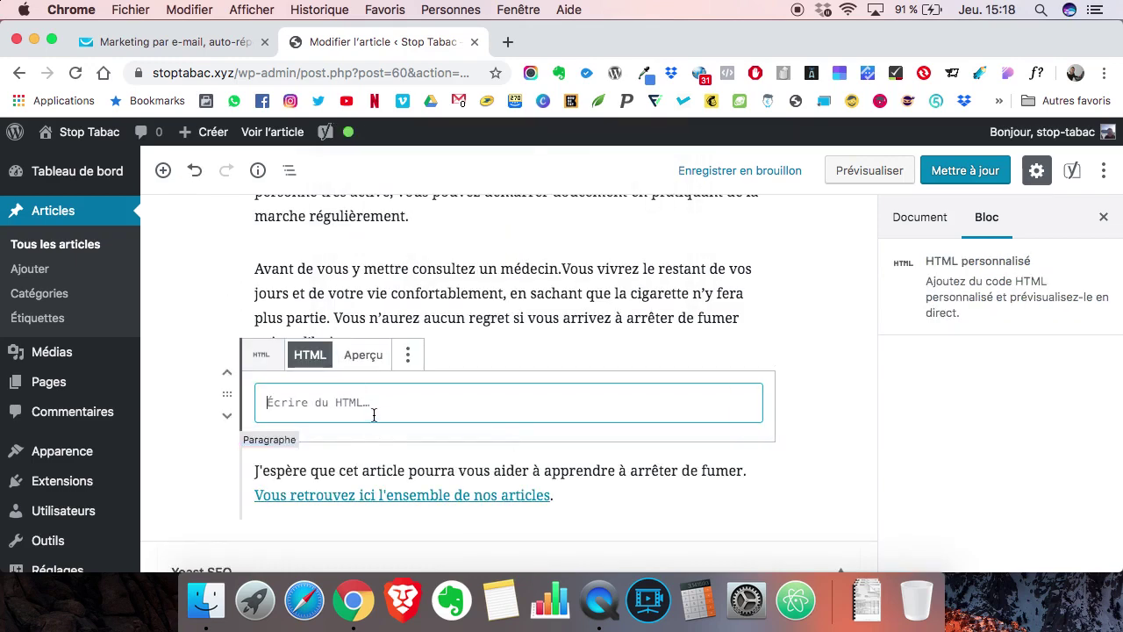
text(<script type="text/javascript" src="https://app.getresponse.com/view_webform_v2.js?u=zPbQg&webforms_id=BXZrs"></script>)
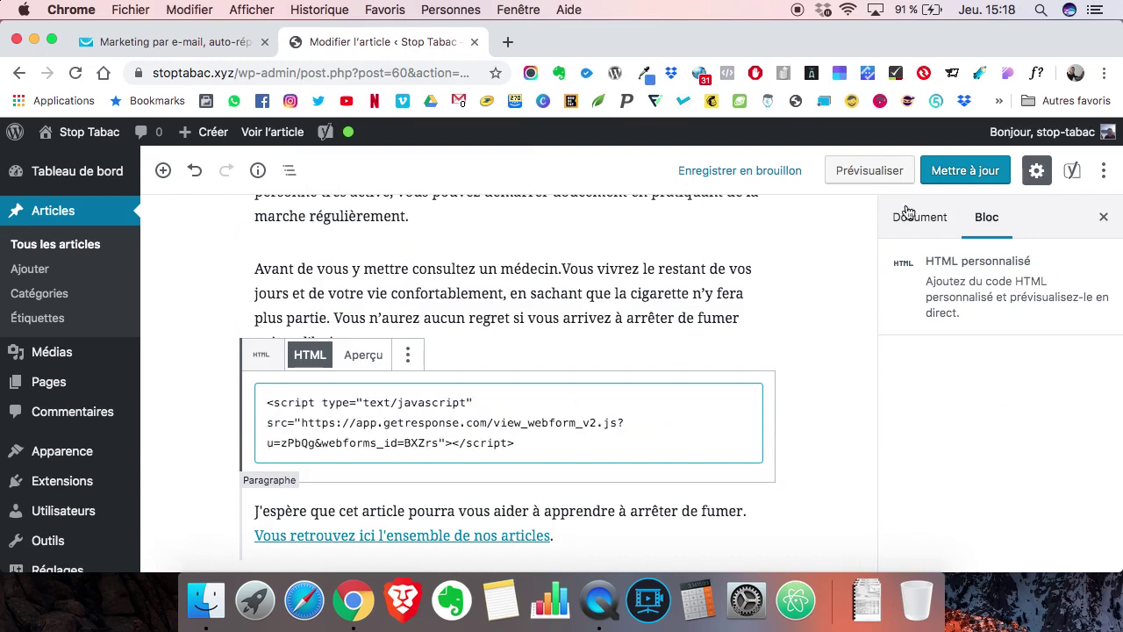
- Update the article and open its published page in a new browser tab
click(953, 173)
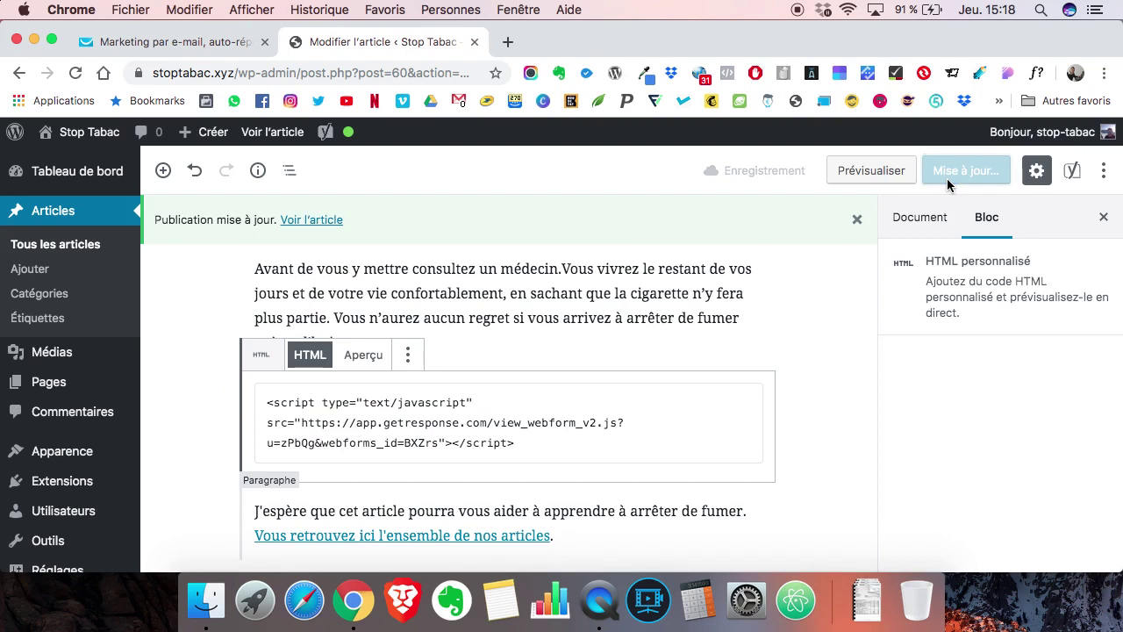
super+click(311, 220)
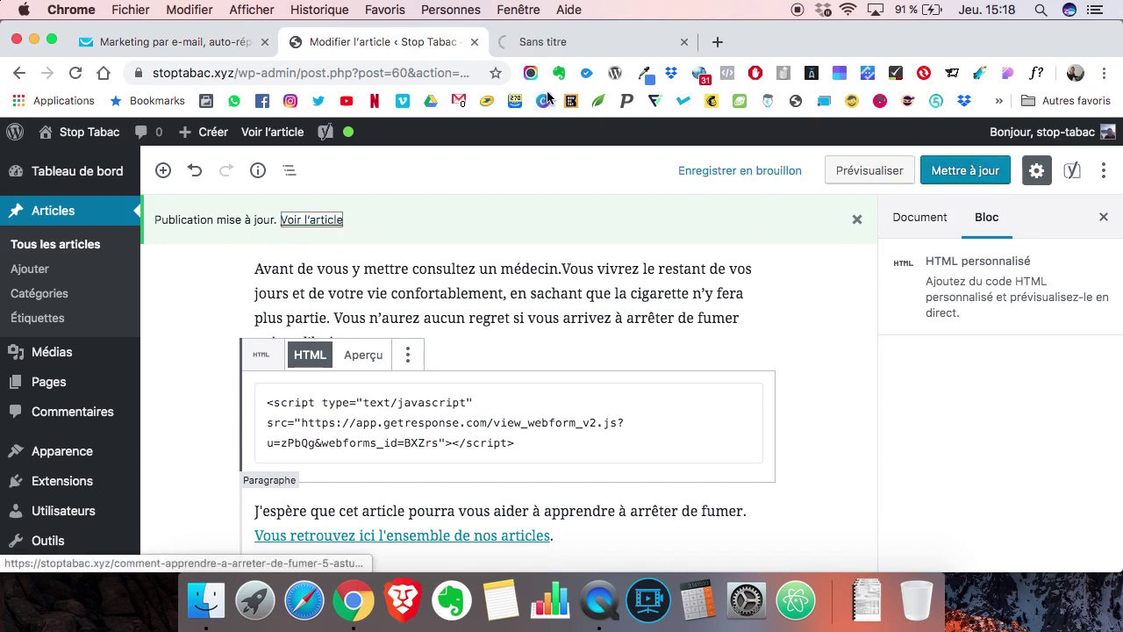
click(575, 48)
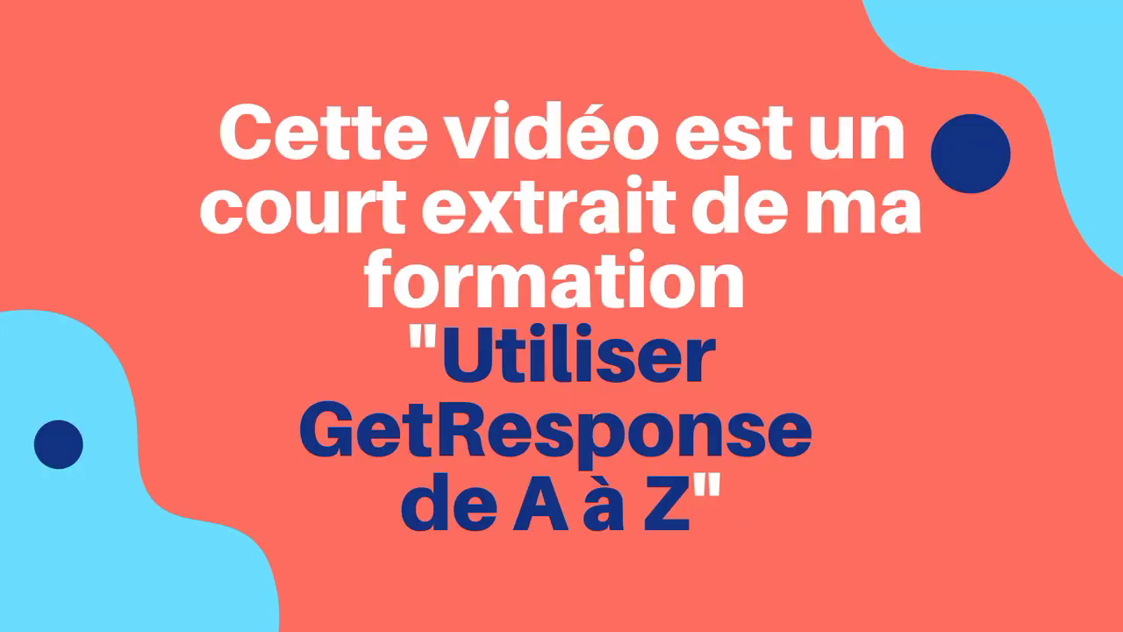